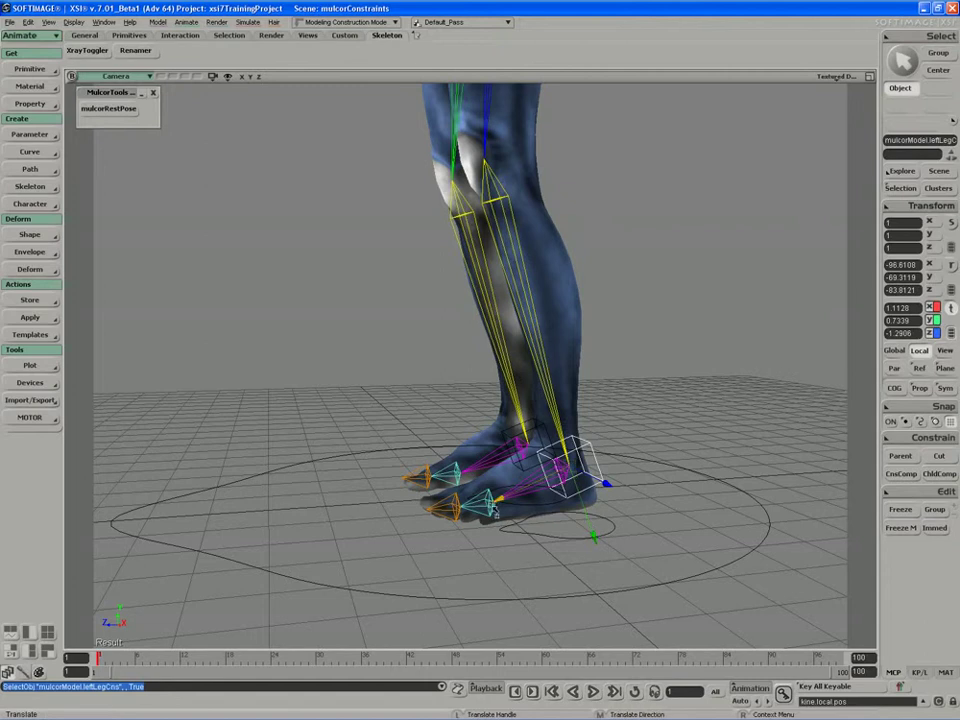
# - Clear the selection of the left leg constraint cube so that nothing is selected
pyautogui.moveTo(604, 470); pyautogui.dragTo(640, 505, button='middle')
pyautogui.press('space')
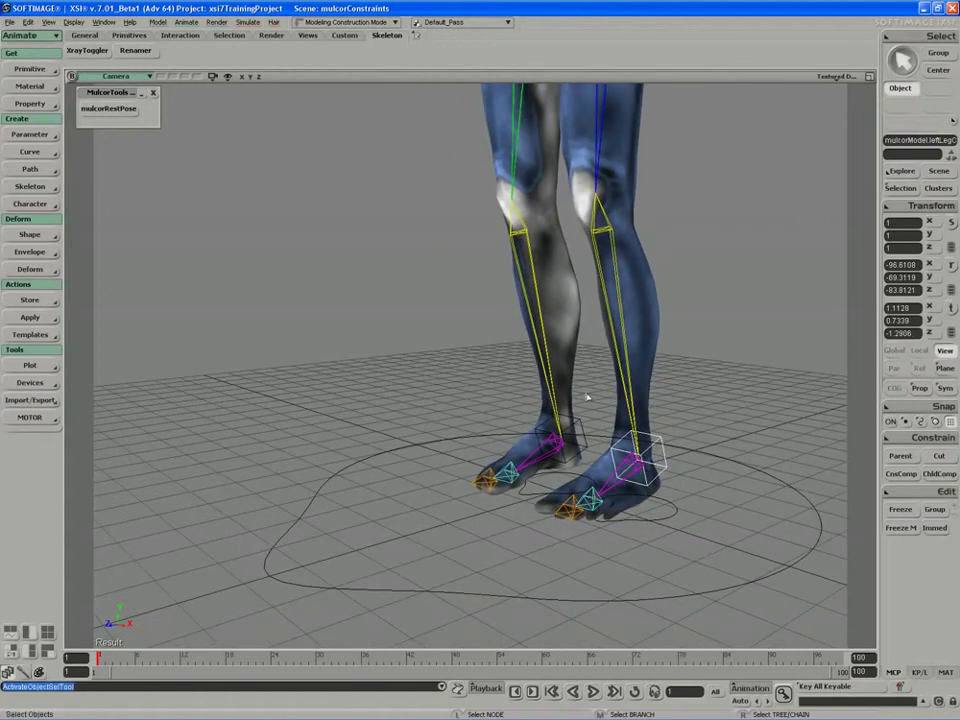
pyautogui.click(918, 140)
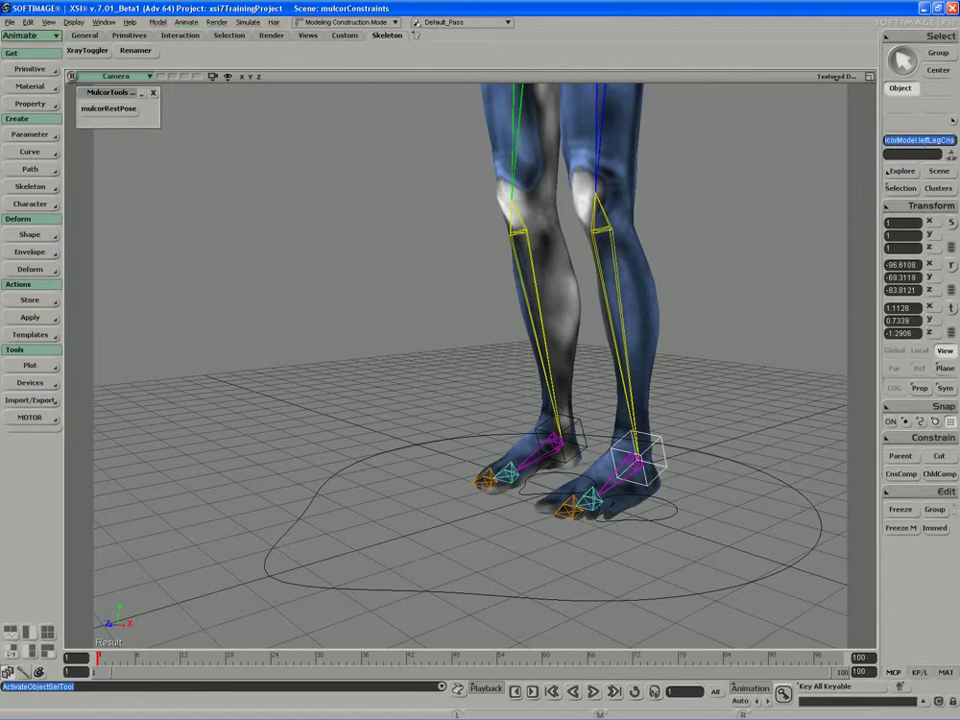
pyautogui.click(383, 331)
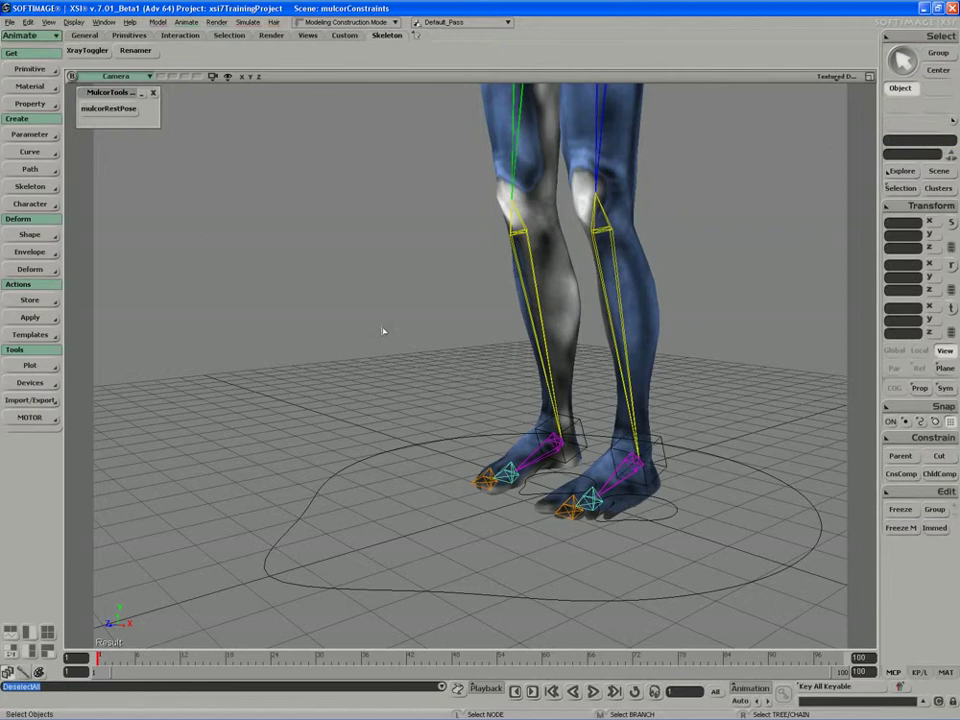
pyautogui.press('s')
pyautogui.moveTo(495, 432); pyautogui.dragTo(506, 429, button='right')
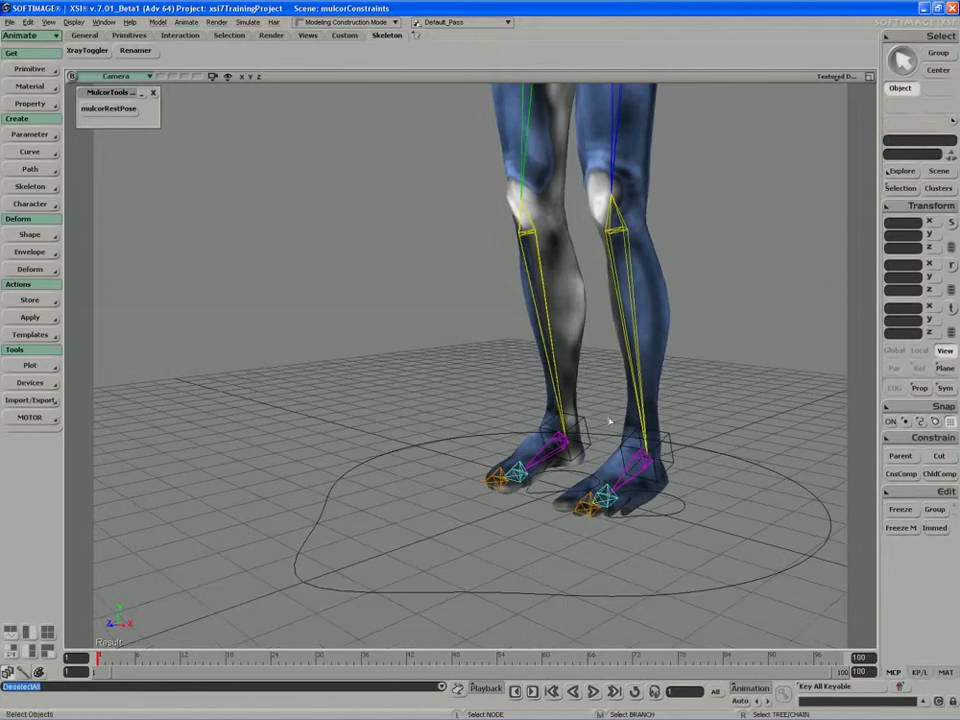
pyautogui.press('s')
pyautogui.moveTo(608, 423); pyautogui.dragTo(648, 437, button='right')
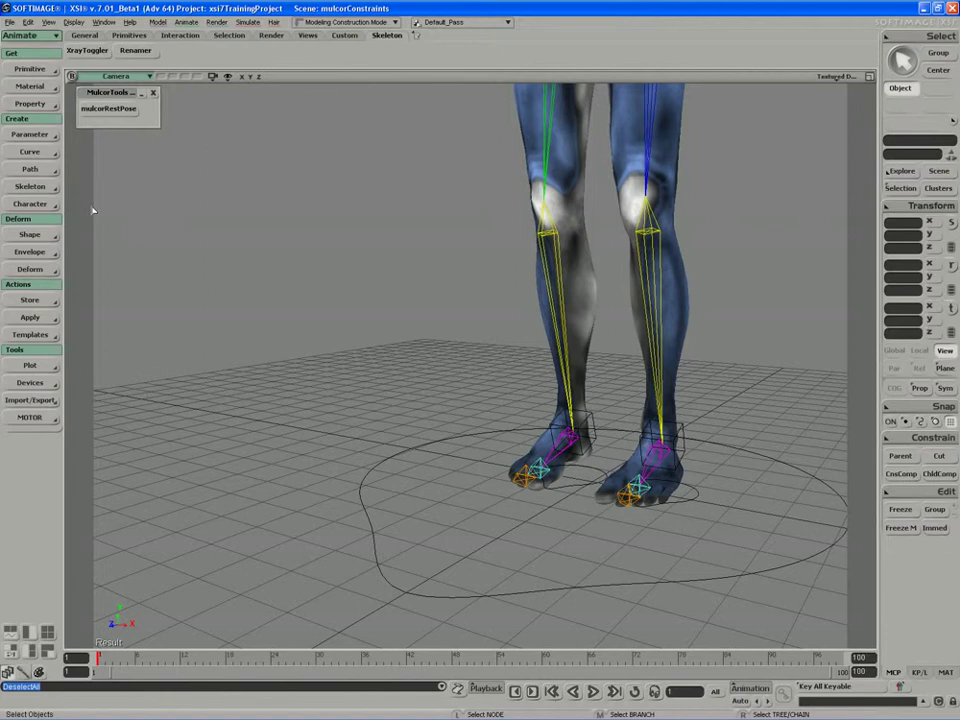
# - Create a polygon mesh cube and extract all its edges as a curve
pyautogui.click(30, 69)
pyautogui.moveTo(85, 80)
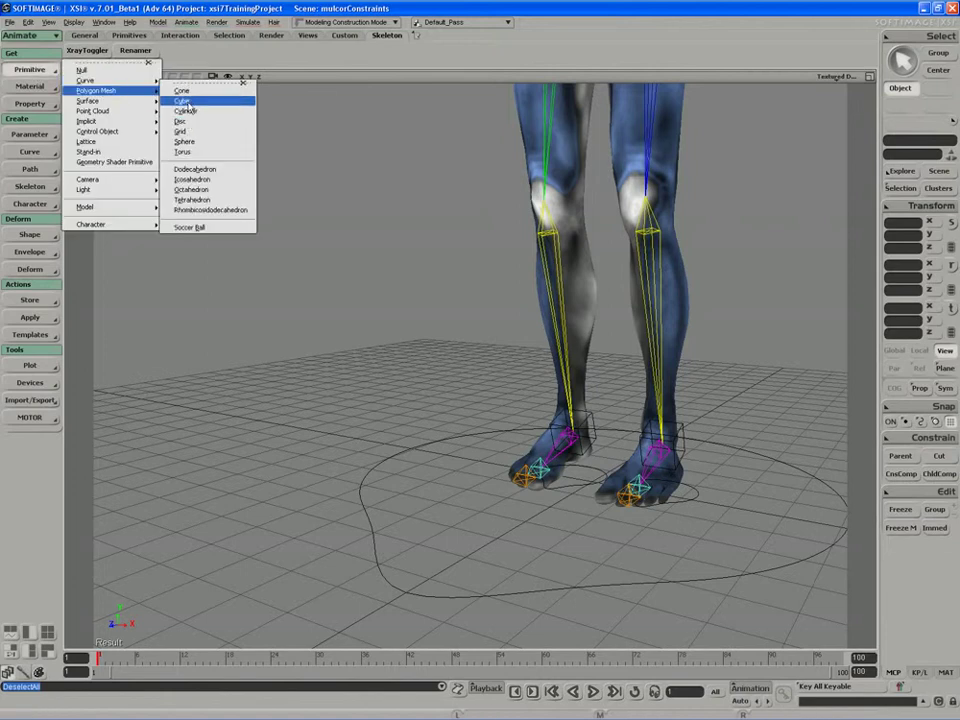
pyautogui.click(183, 101)
pyautogui.press('e')
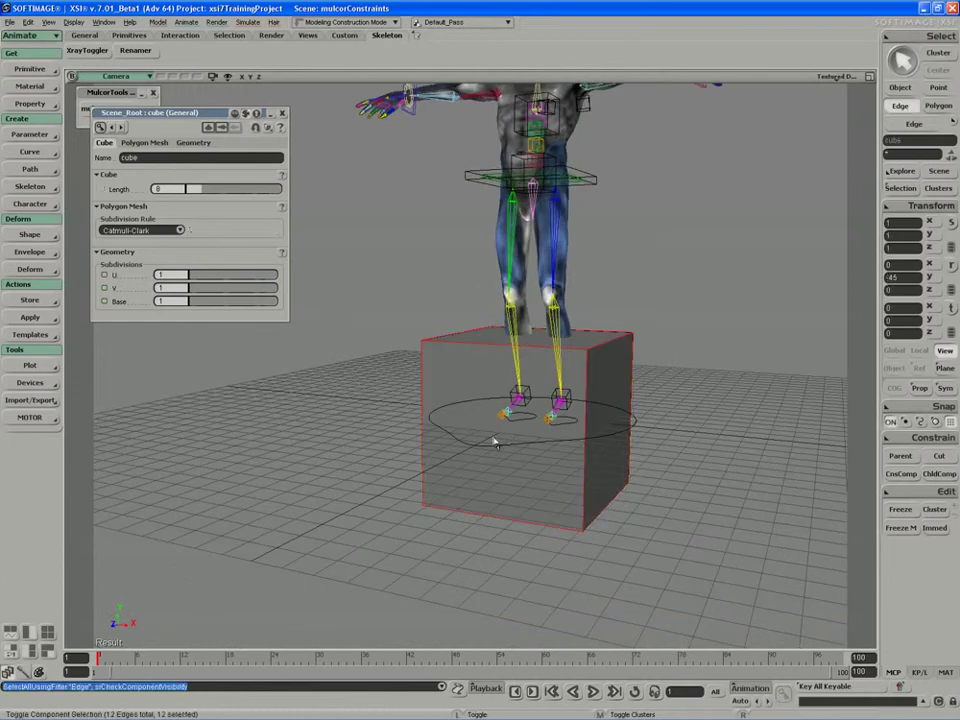
pyautogui.rightClick(545, 438)
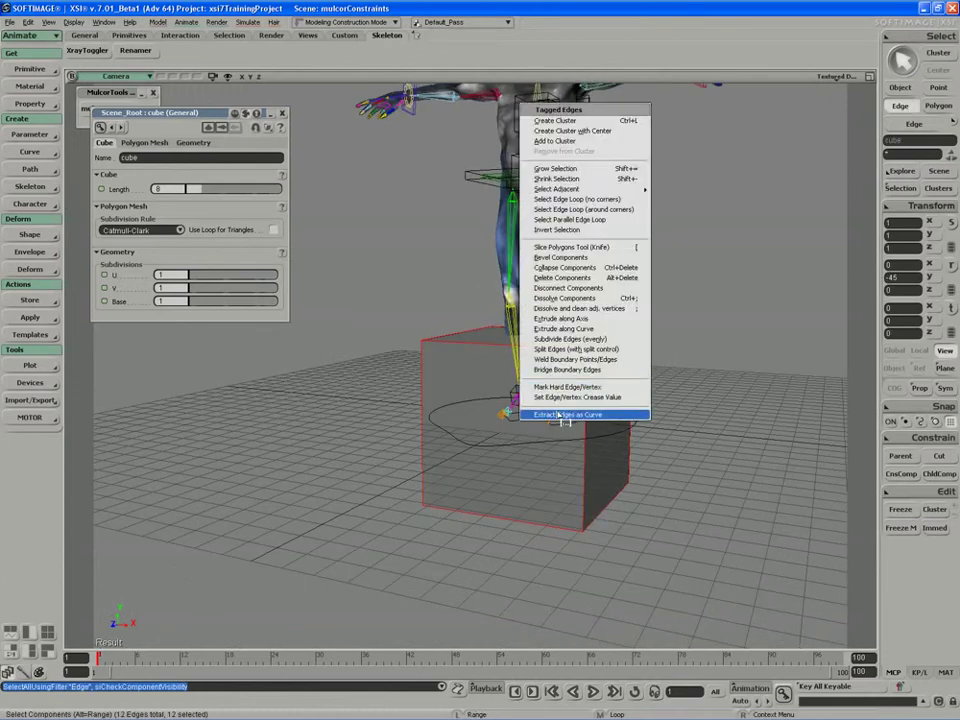
pyautogui.click(563, 415)
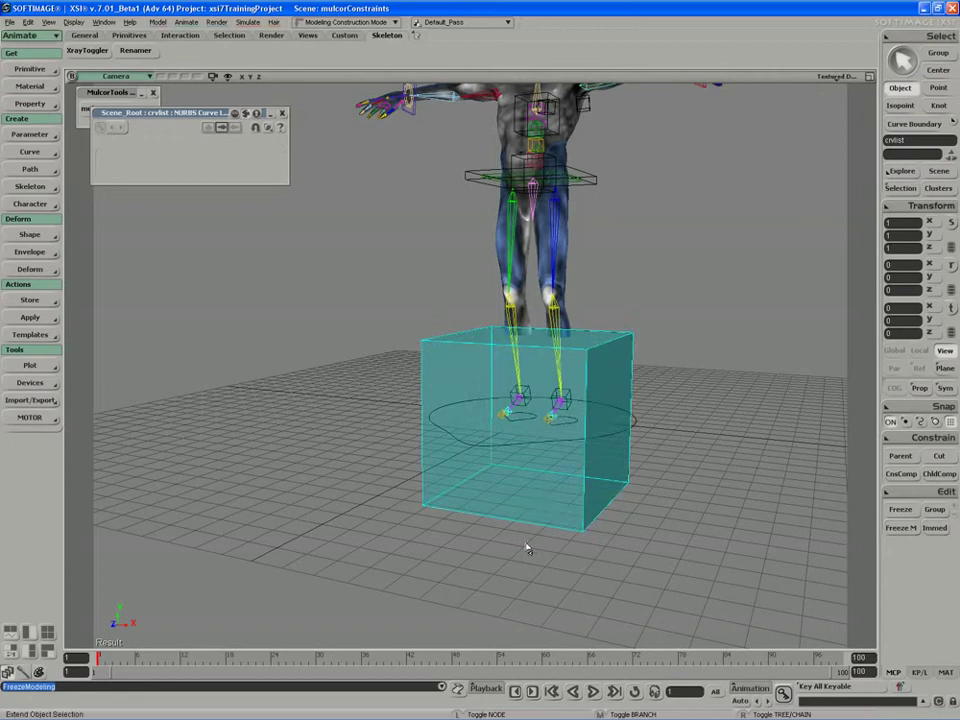
# - Delete the original polygon cube, select the extracted wireframe curve cube and dismiss the open property page
pyautogui.click(564, 530)
pyautogui.press('Delete')
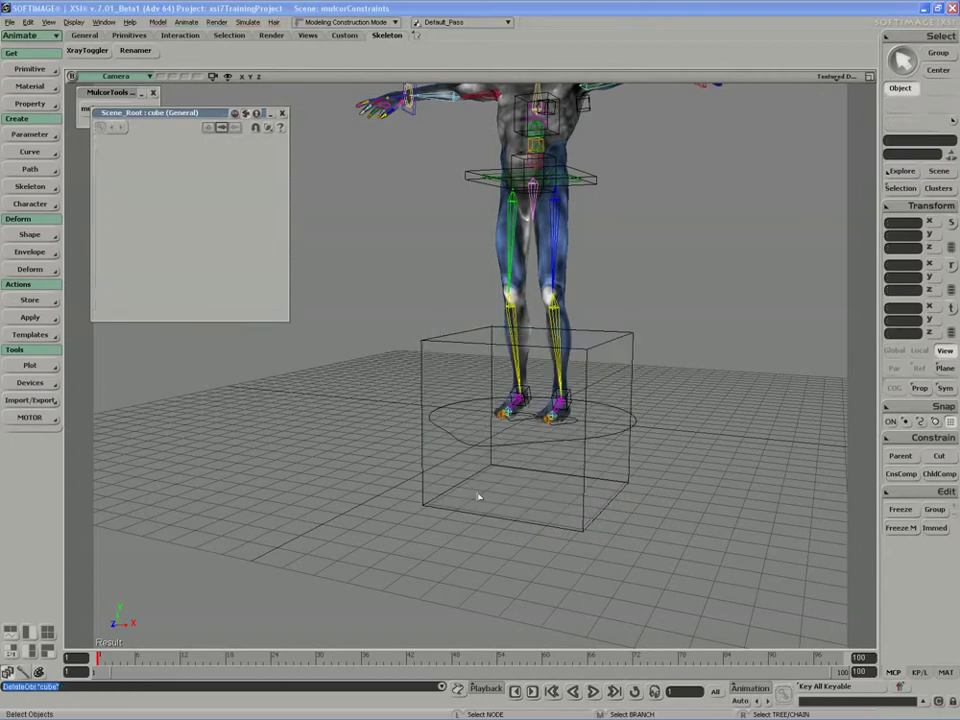
pyautogui.click(438, 493)
pyautogui.click(282, 113)
# - Match the curve cube's translation to the left leg constraint at the ankle
pyautogui.press('s')
pyautogui.moveTo(448, 303); pyautogui.dragTo(390, 379, button='middle')
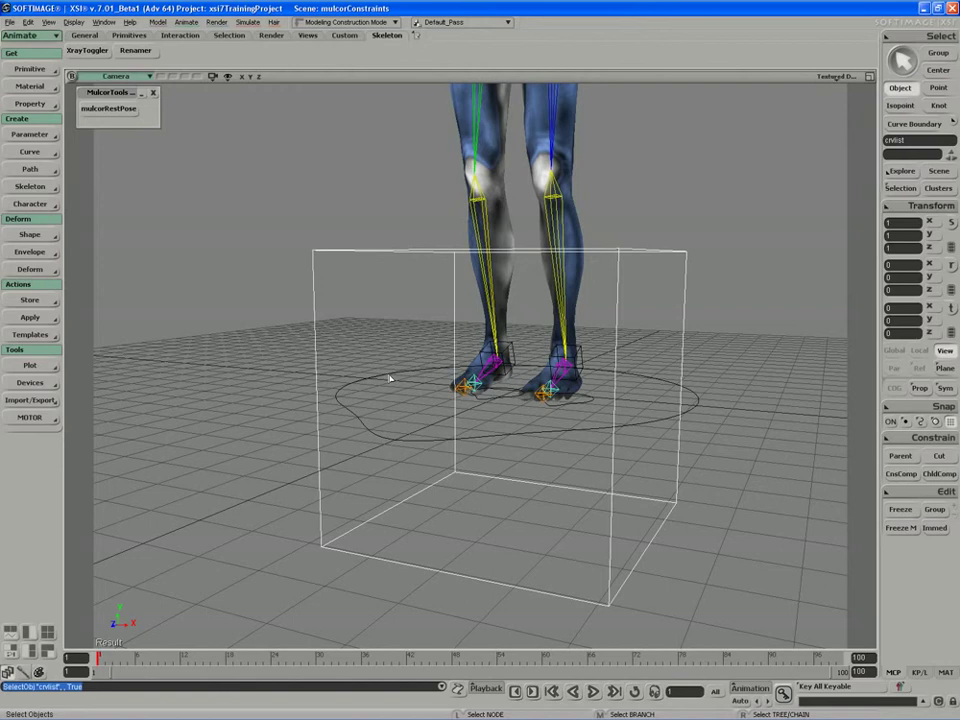
pyautogui.click(912, 203)
pyautogui.click(760, 398)
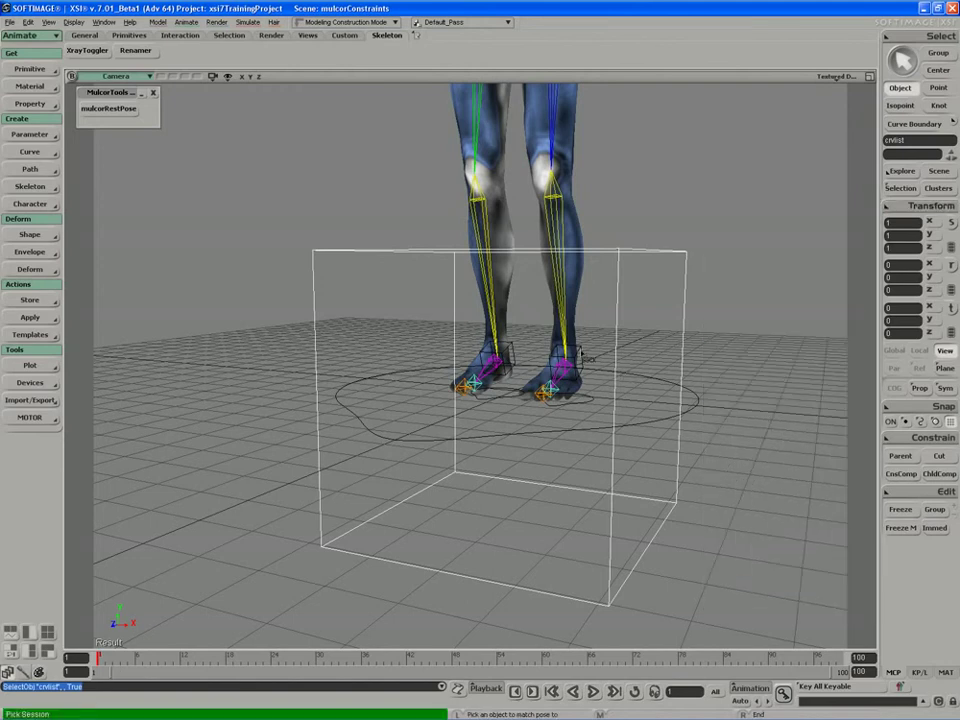
pyautogui.click(585, 358)
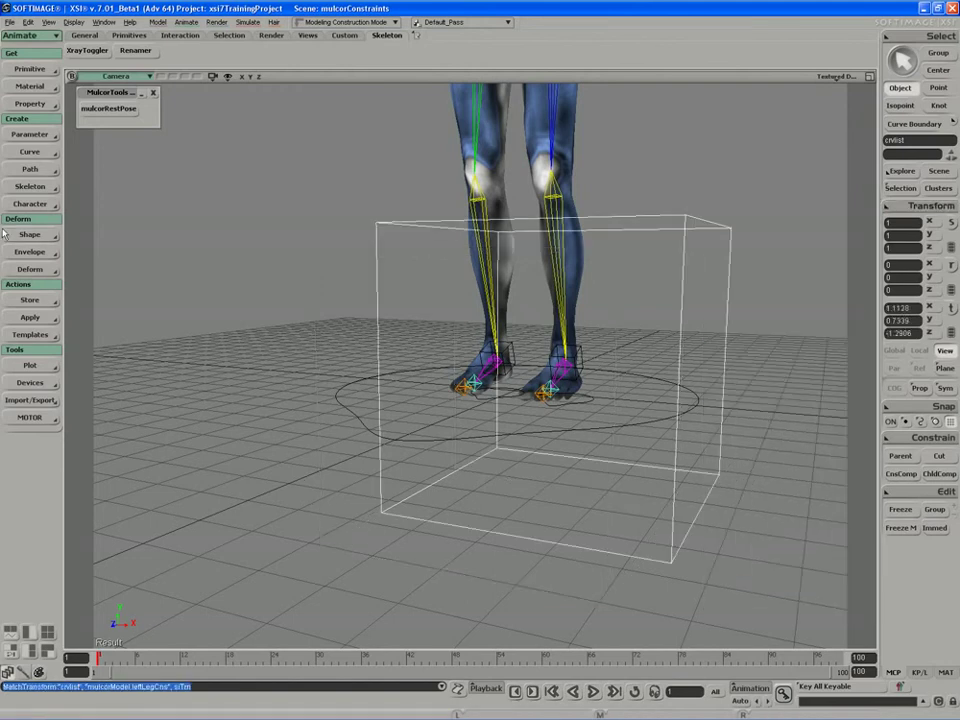
# - Duplicate the curve cube symmetrically across the YZ plane (x=0), with constraints duplicated and negative scaling frozen
pyautogui.click(30, 186)
pyautogui.click(128, 405)
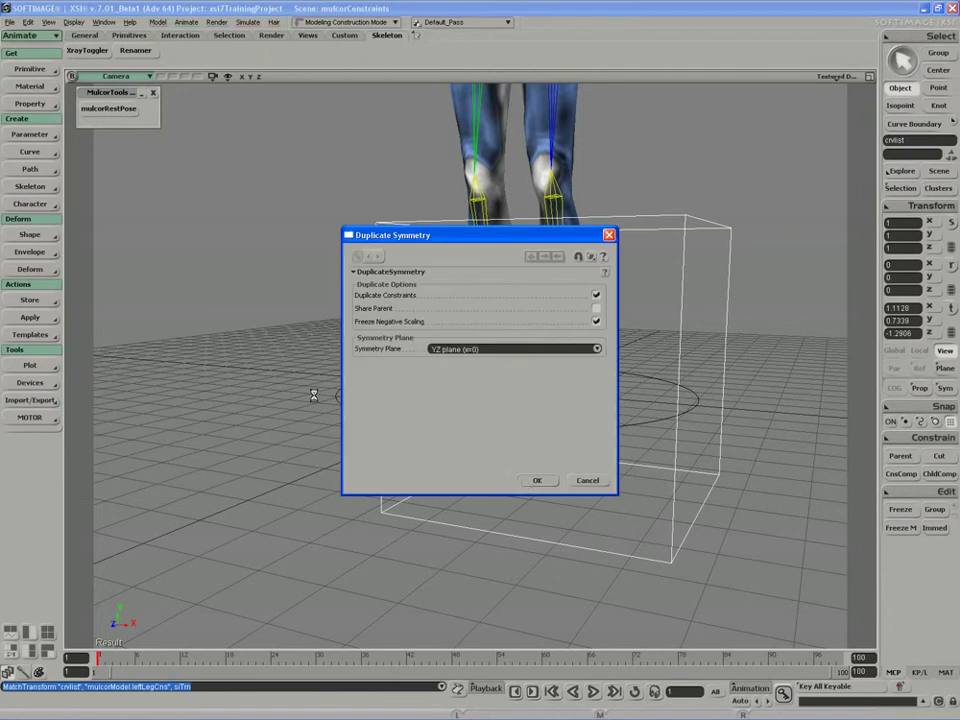
pyautogui.click(535, 481)
pyautogui.moveTo(527, 485); pyautogui.dragTo(414, 450)
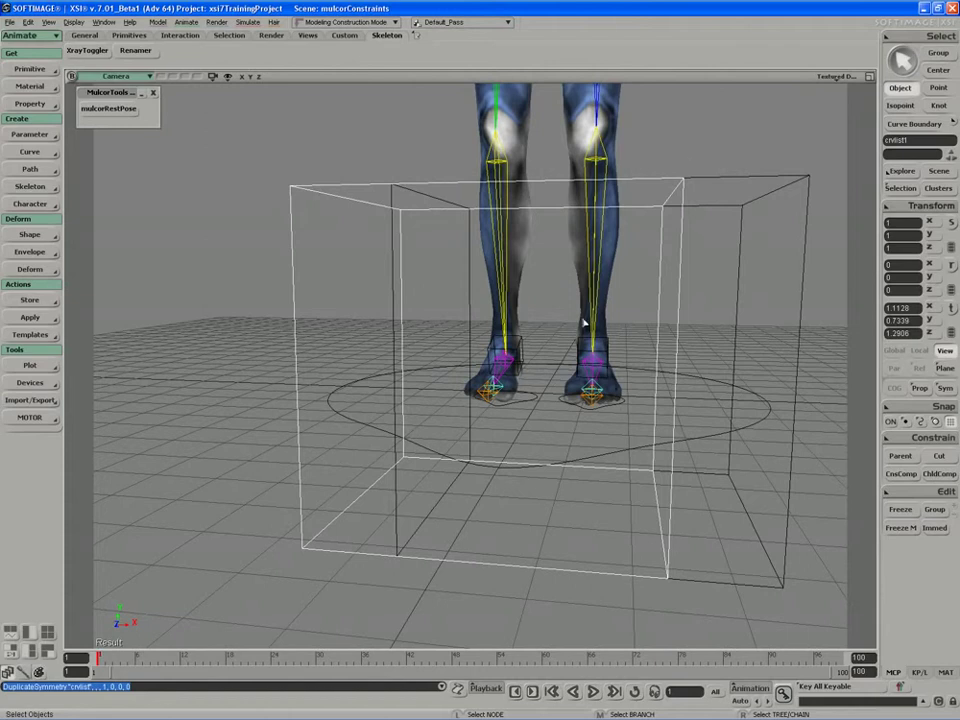
# - Scale both curve cubes down uniformly to about 0.16 so they fit around the ankles
pyautogui.keyDown('shift'); pyautogui.click(741, 224); pyautogui.keyUp('shift')
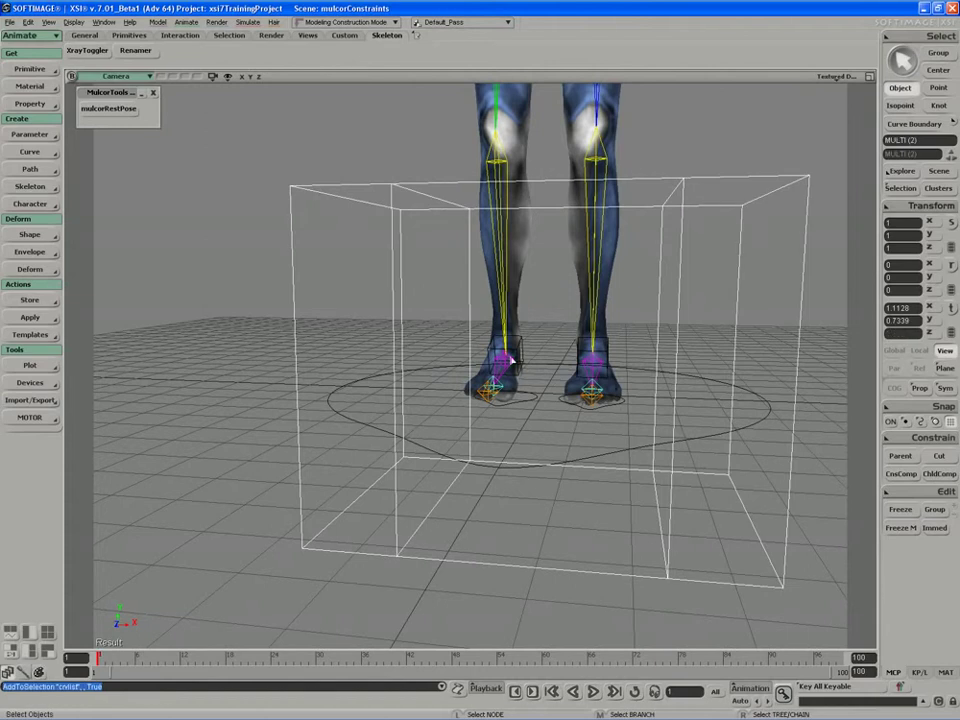
pyautogui.press('x')
pyautogui.moveTo(514, 360); pyautogui.dragTo(446, 382)
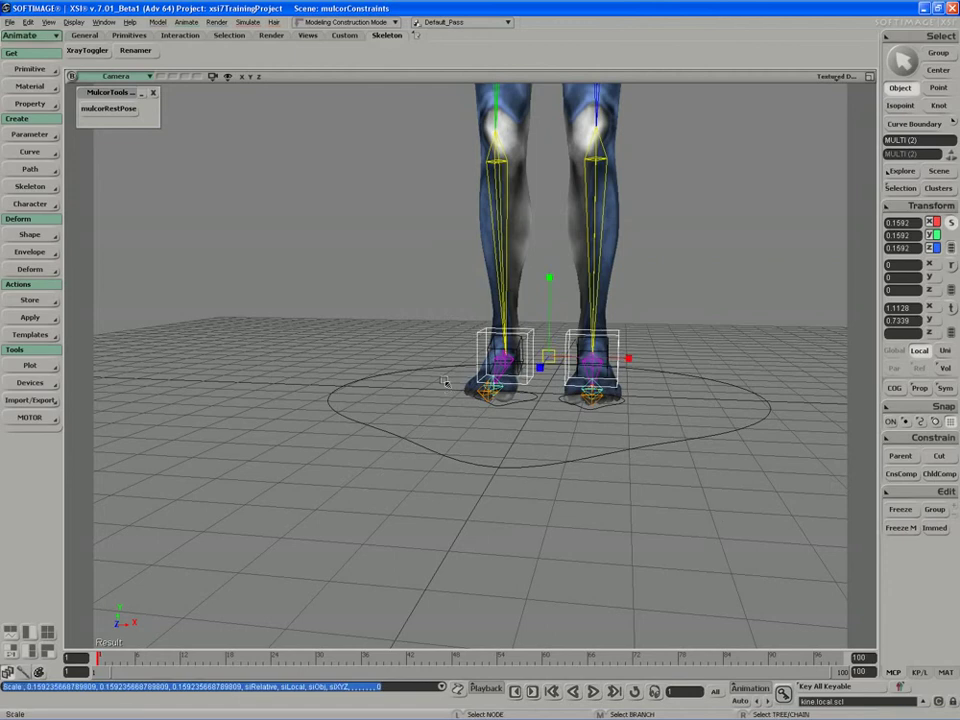
# - Freeze the scaling of both curve cubes
pyautogui.press('s')
pyautogui.moveTo(446, 382); pyautogui.dragTo(480, 398, button='middle')
pyautogui.moveTo(480, 398); pyautogui.dragTo(414, 411, button='right')
pyautogui.press('space')
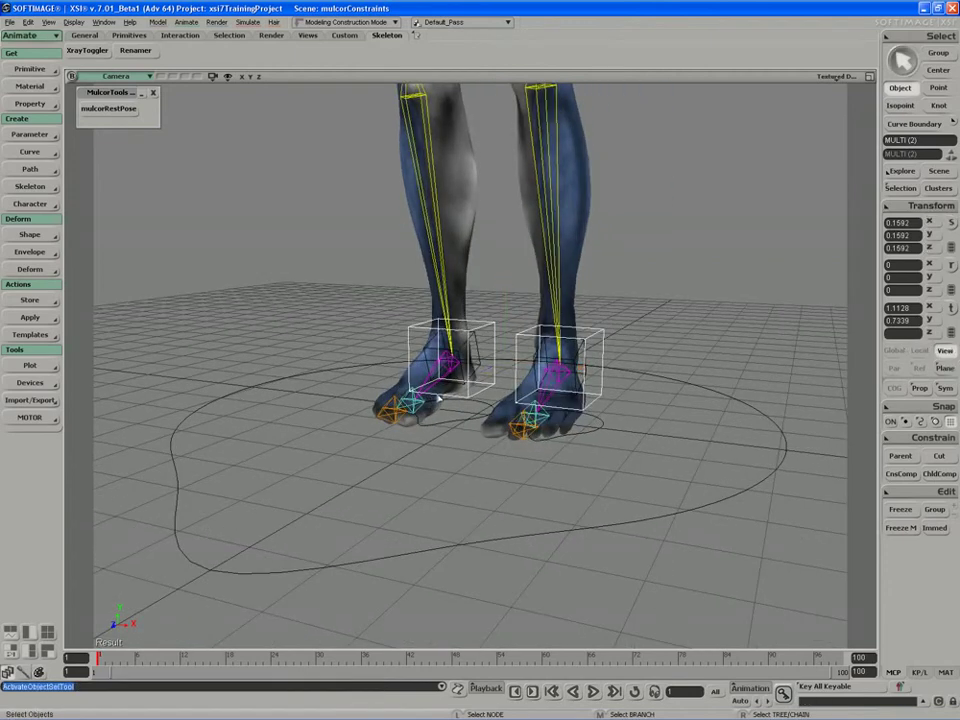
pyautogui.click(905, 207)
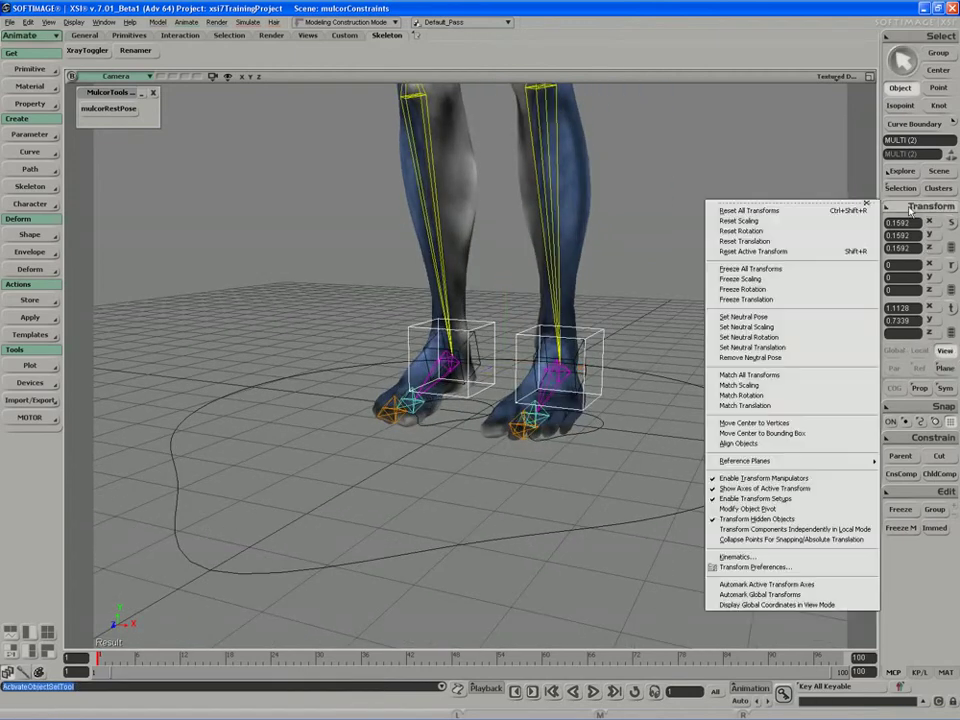
pyautogui.click(793, 284)
# - Rename the curve cube around the character's left ankle as leftLegCtrl
pyautogui.press('s')
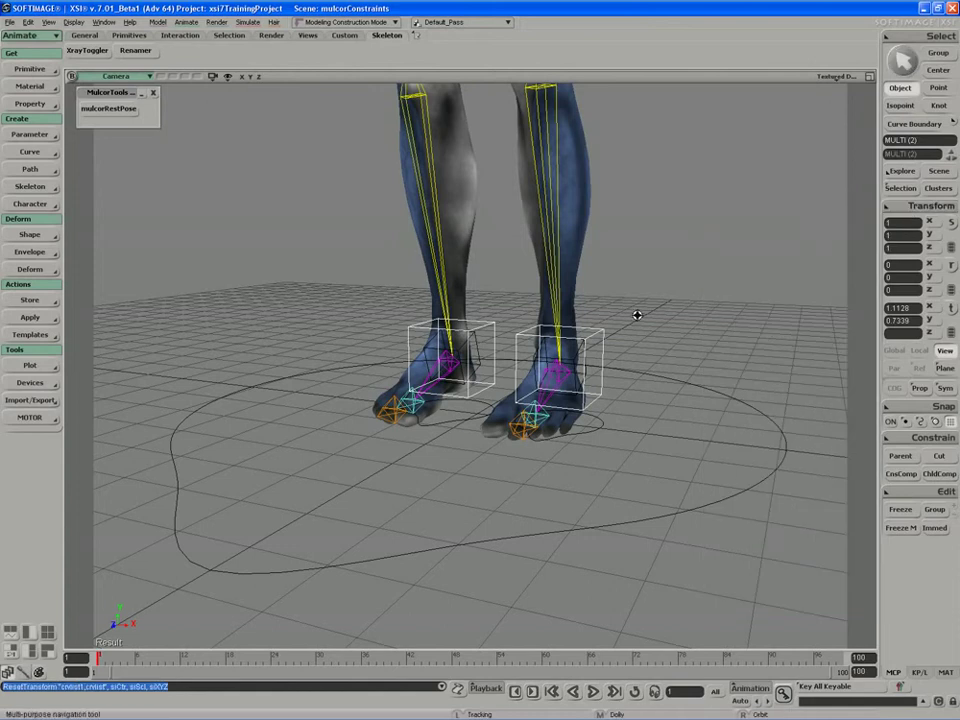
pyautogui.moveTo(636, 315); pyautogui.dragTo(641, 317, button='right')
pyautogui.moveTo(641, 317); pyautogui.dragTo(606, 332, button='middle')
pyautogui.press('space')
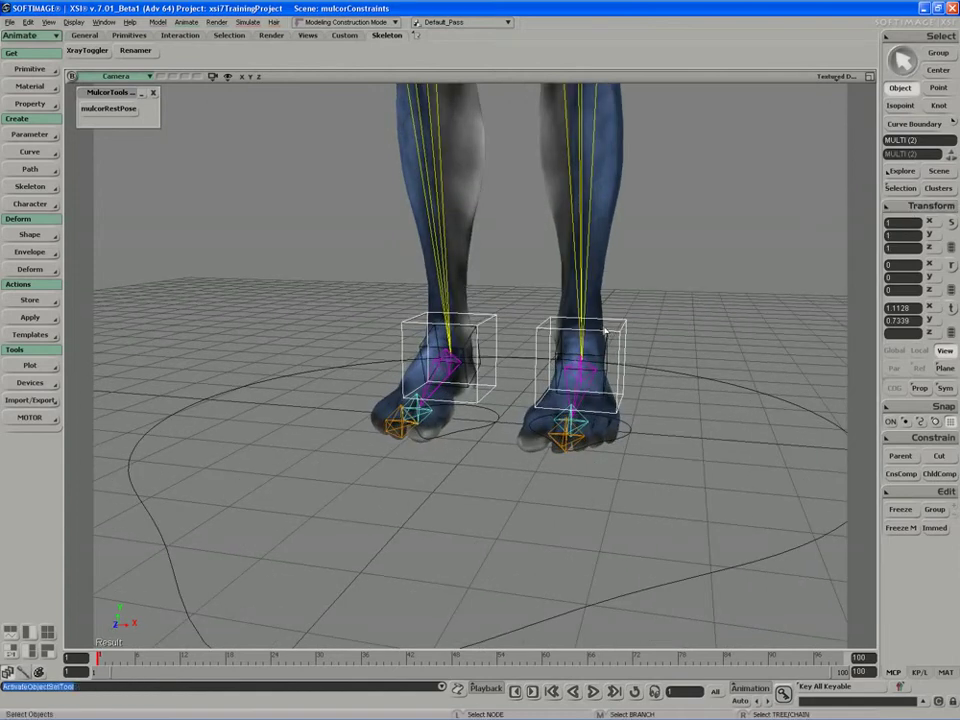
pyautogui.click(628, 337)
pyautogui.press('Return')
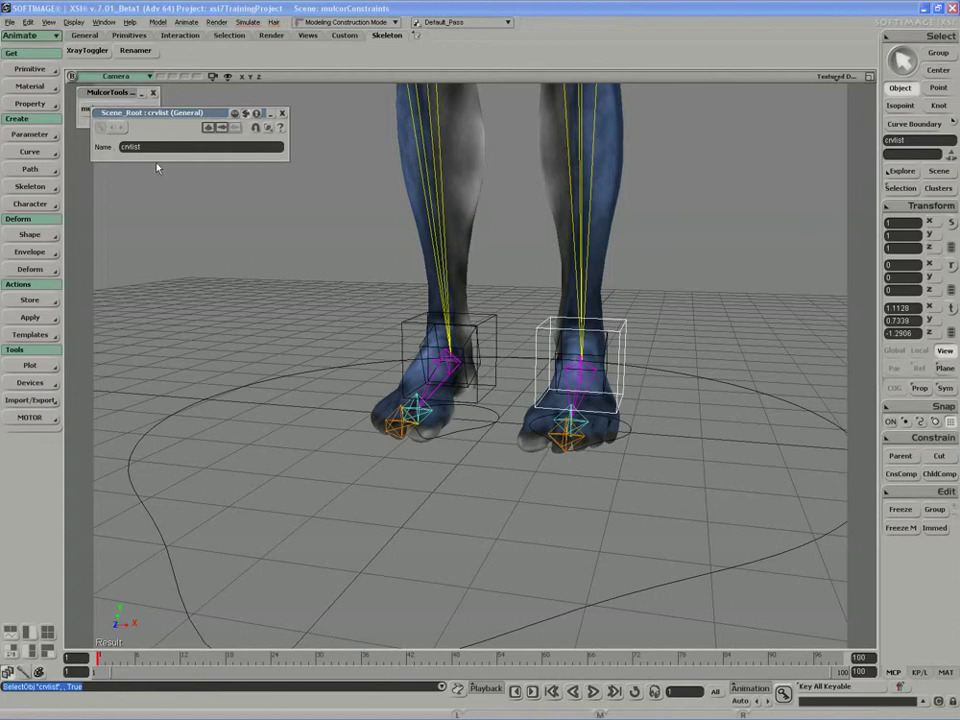
pyautogui.write('LeftLegCtrl')
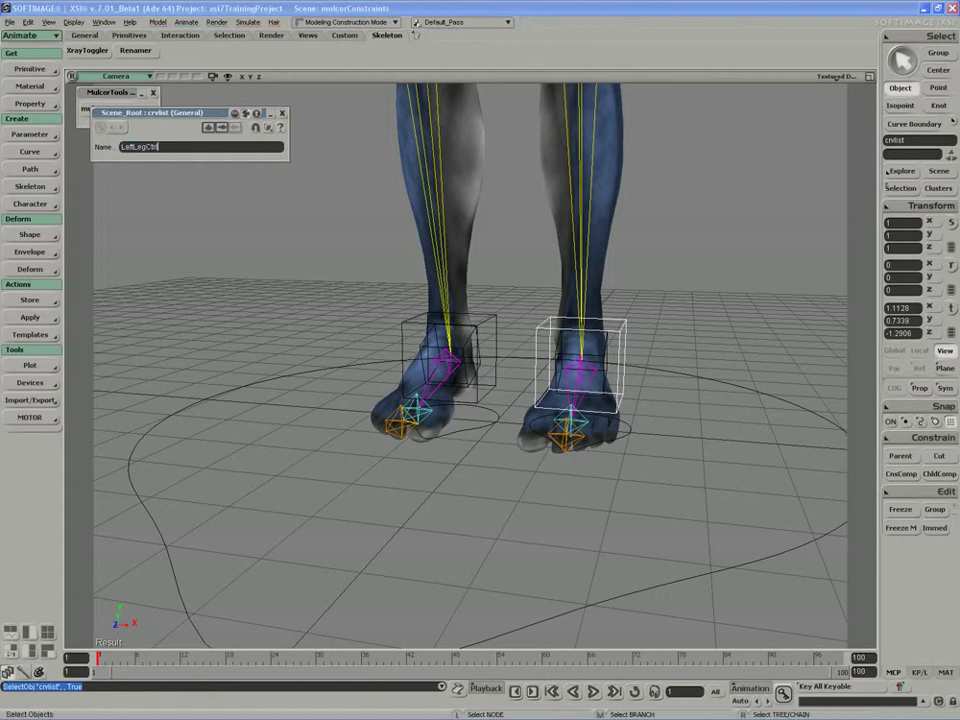
pyautogui.press('Return')
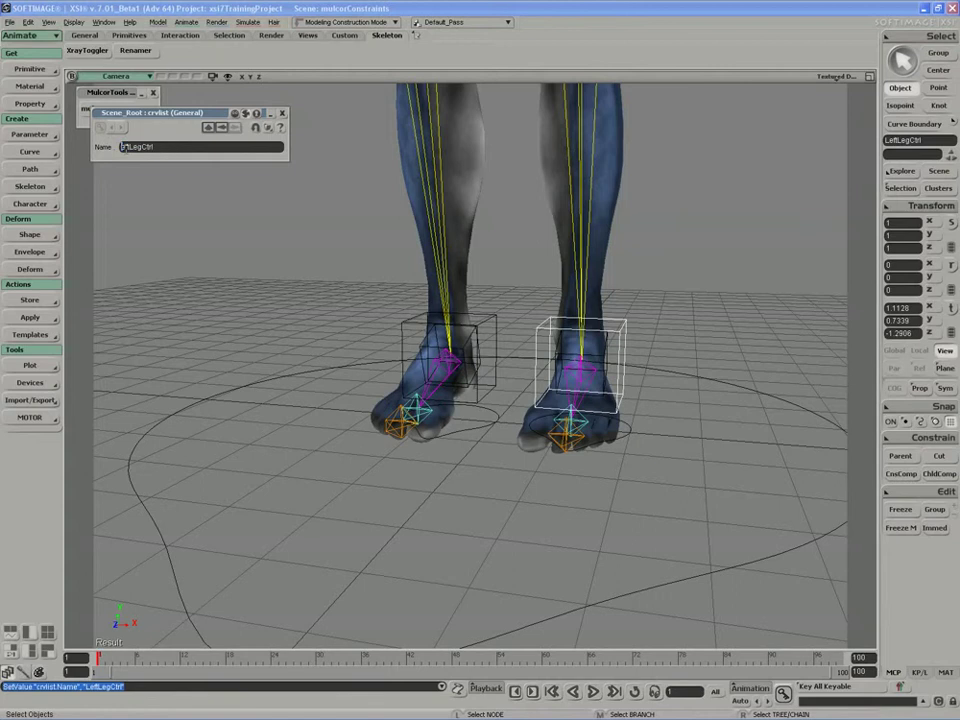
pyautogui.write('l')
pyautogui.press('Return')
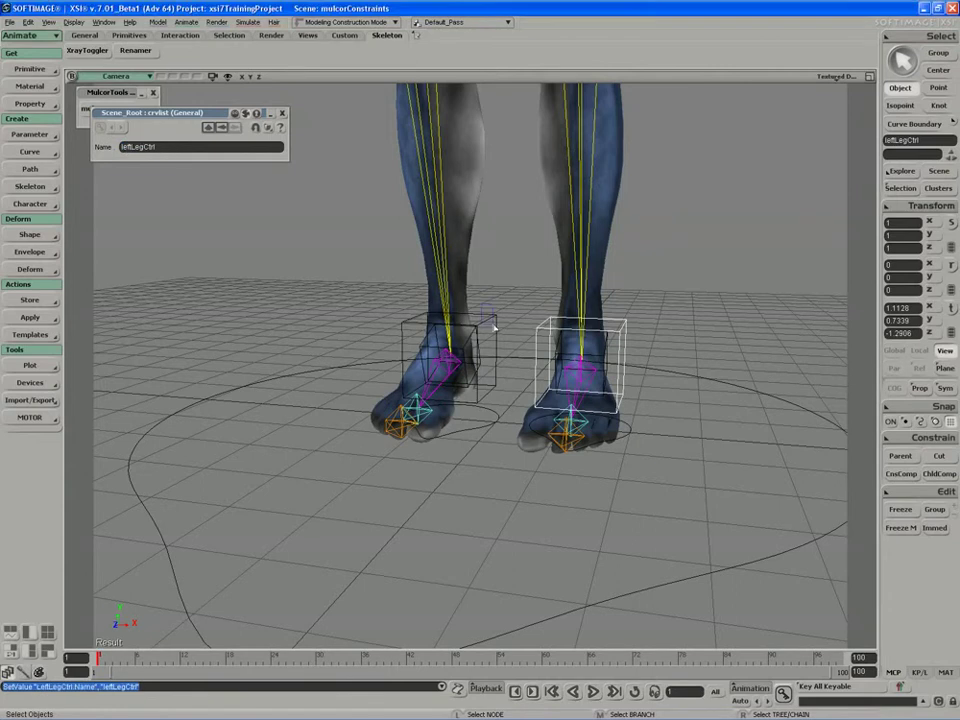
# - Rename the curve cube around the character's right ankle as rightLegCtrl
pyautogui.click(493, 330)
pyautogui.click(161, 148)
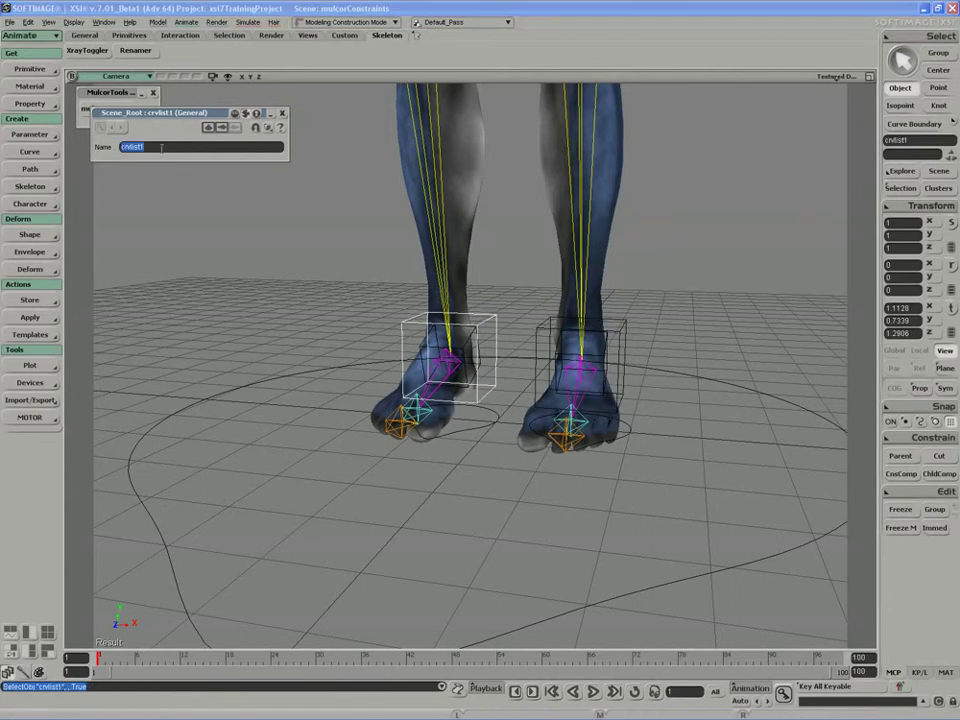
pyautogui.write('rightLegCtrl')
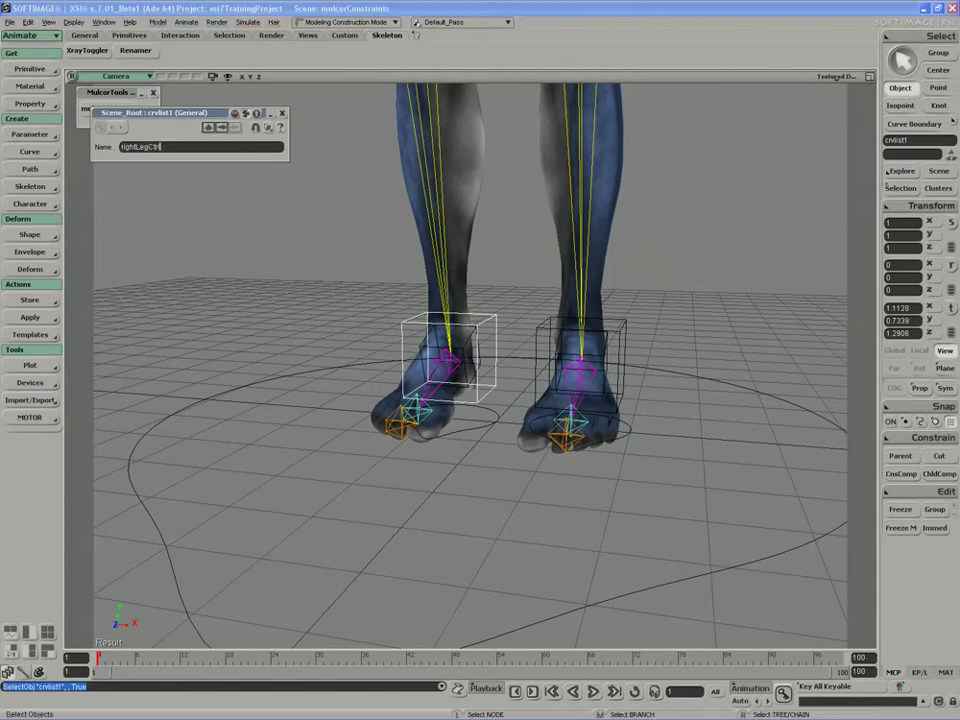
pyautogui.press('Return')
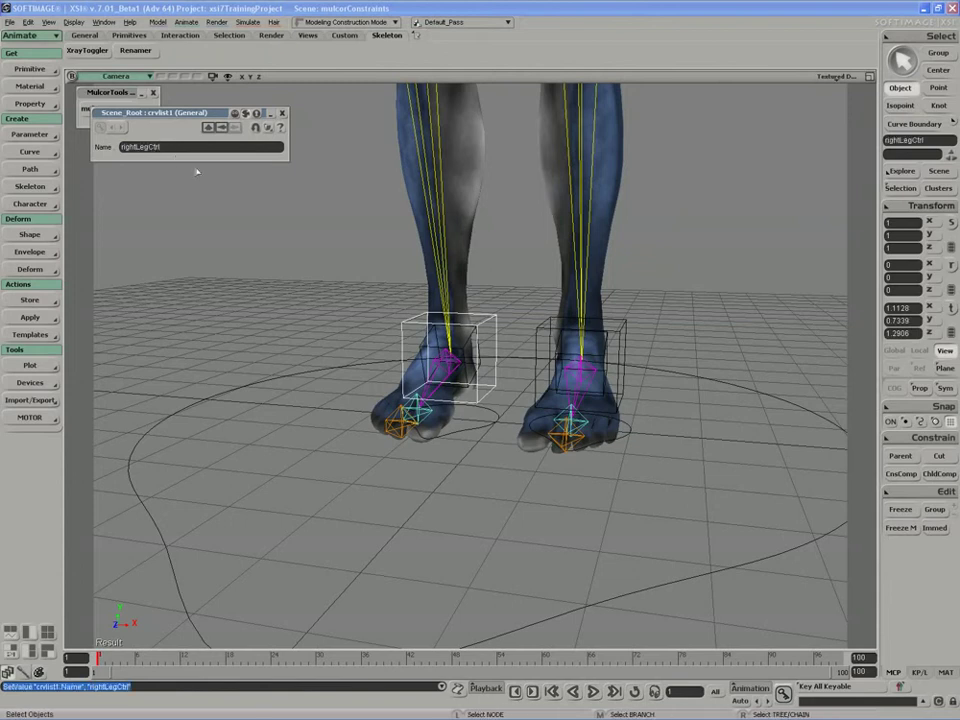
# - Open an explorer filtered to Objects Only and expand mulcorModel and moveAllCtrl to expose the leg constraints
pyautogui.press('8')
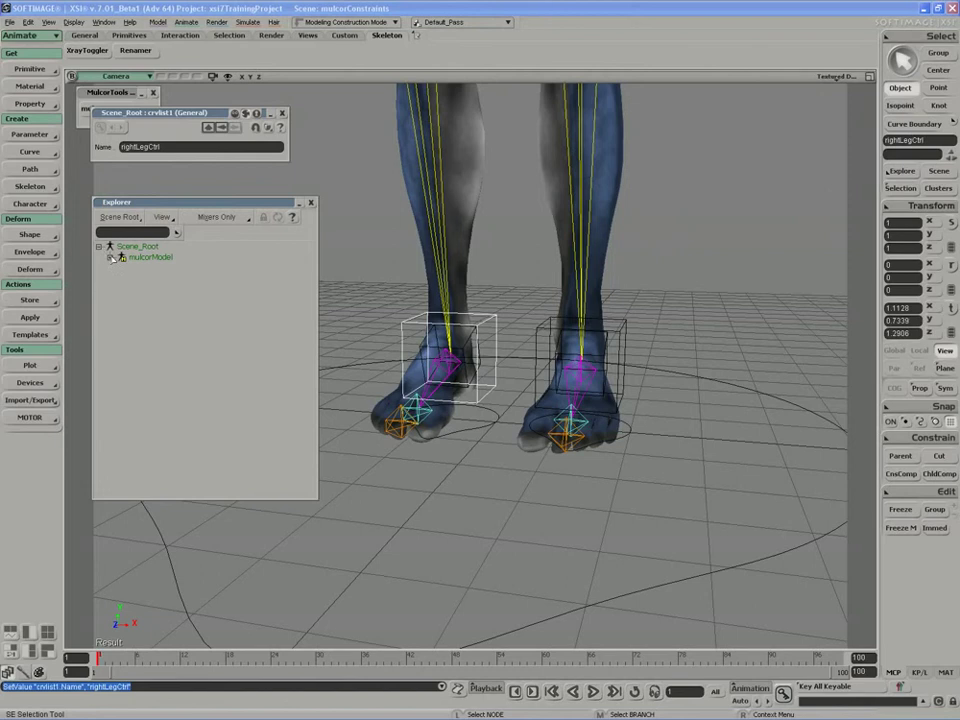
pyautogui.click(216, 217)
pyautogui.click(212, 293)
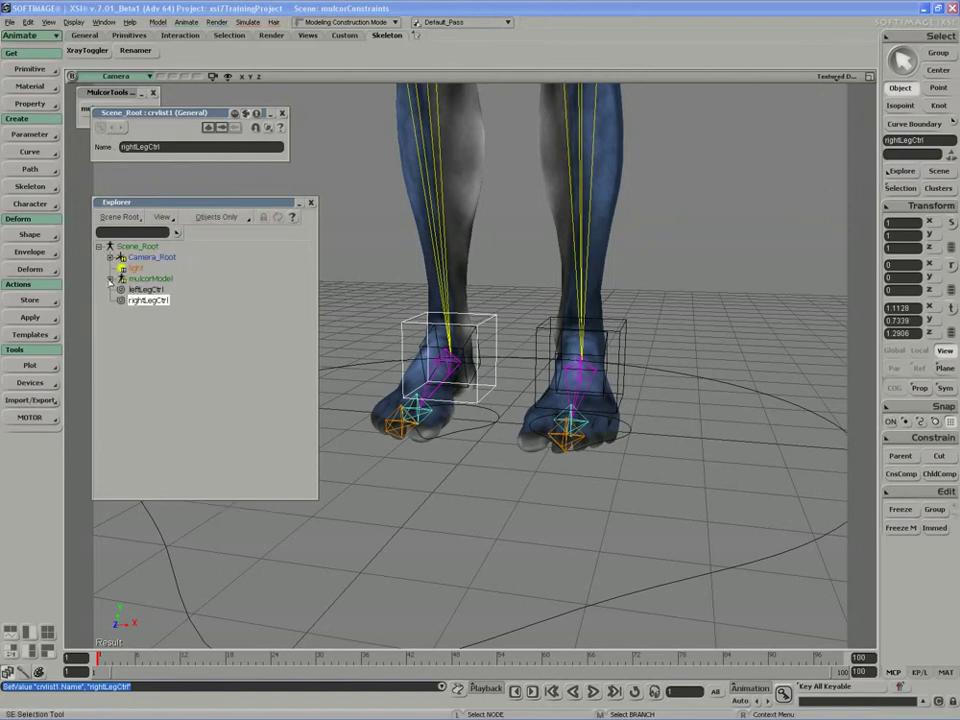
pyautogui.click(111, 279)
pyautogui.click(146, 386)
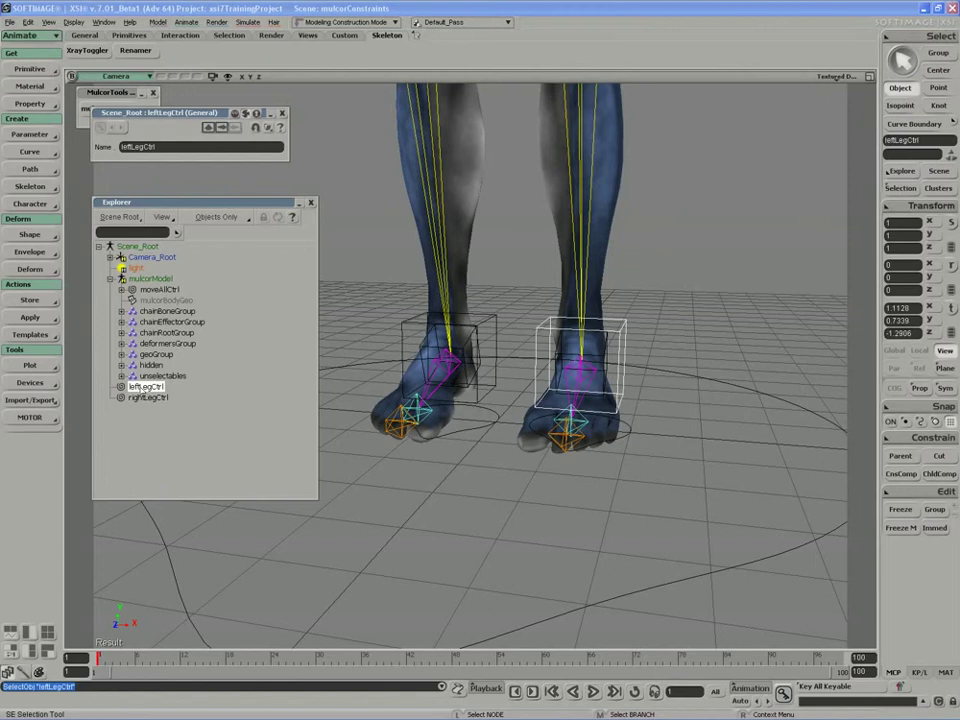
pyautogui.click(121, 289)
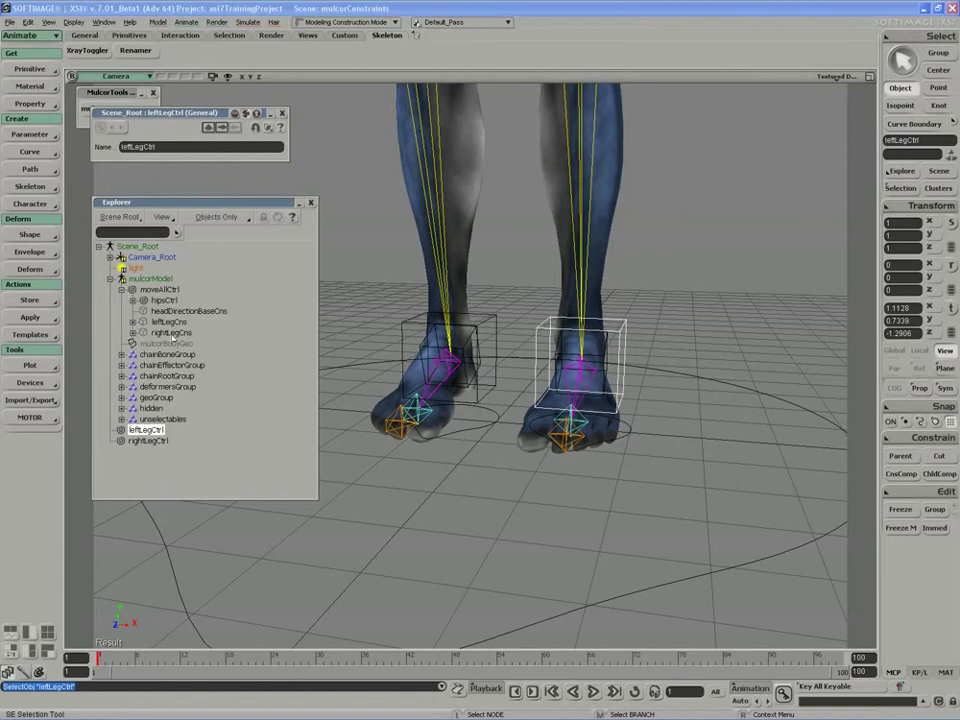
# - Parent rightLegCns under rightLegCtrl and leftLegCns under leftLegCtrl in the scene hierarchy
pyautogui.click(170, 333)
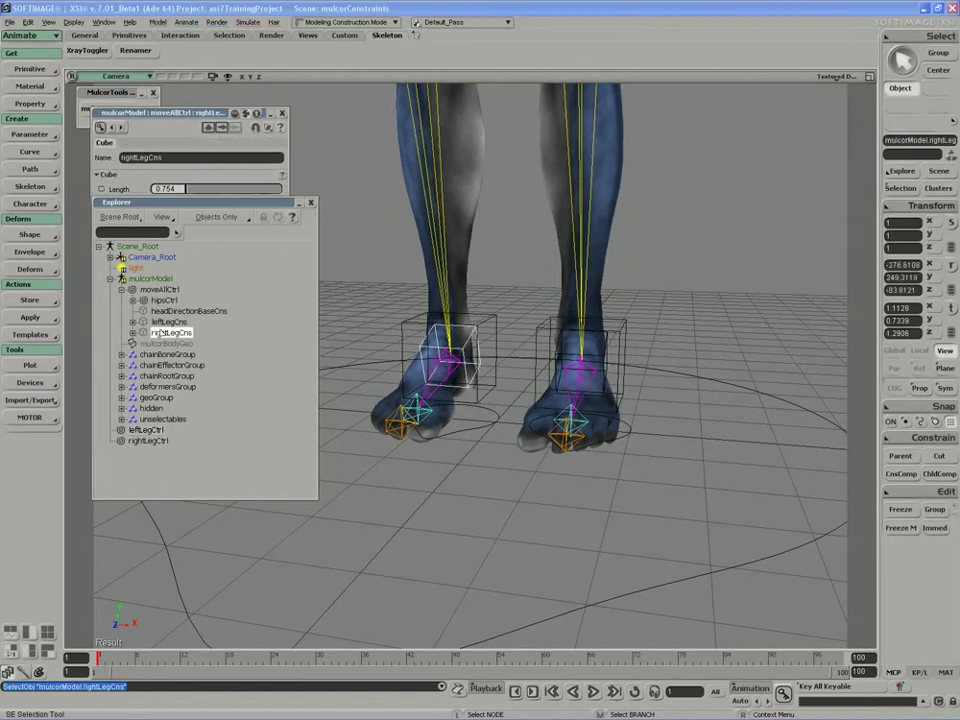
pyautogui.moveTo(163, 341); pyautogui.dragTo(146, 447)
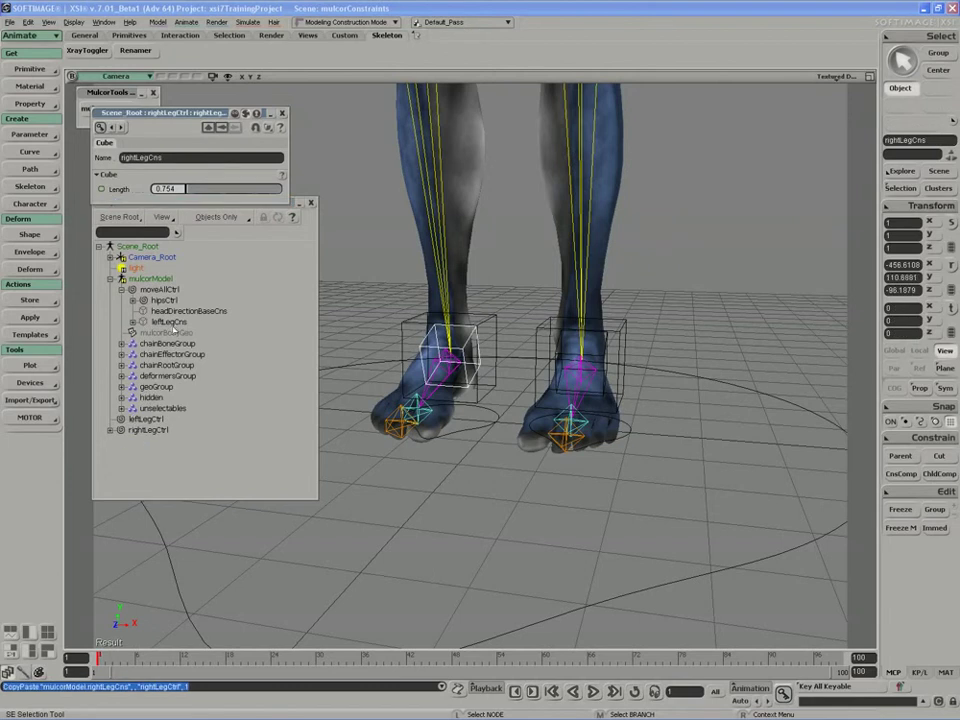
pyautogui.click(171, 324)
pyautogui.moveTo(165, 324); pyautogui.dragTo(147, 421)
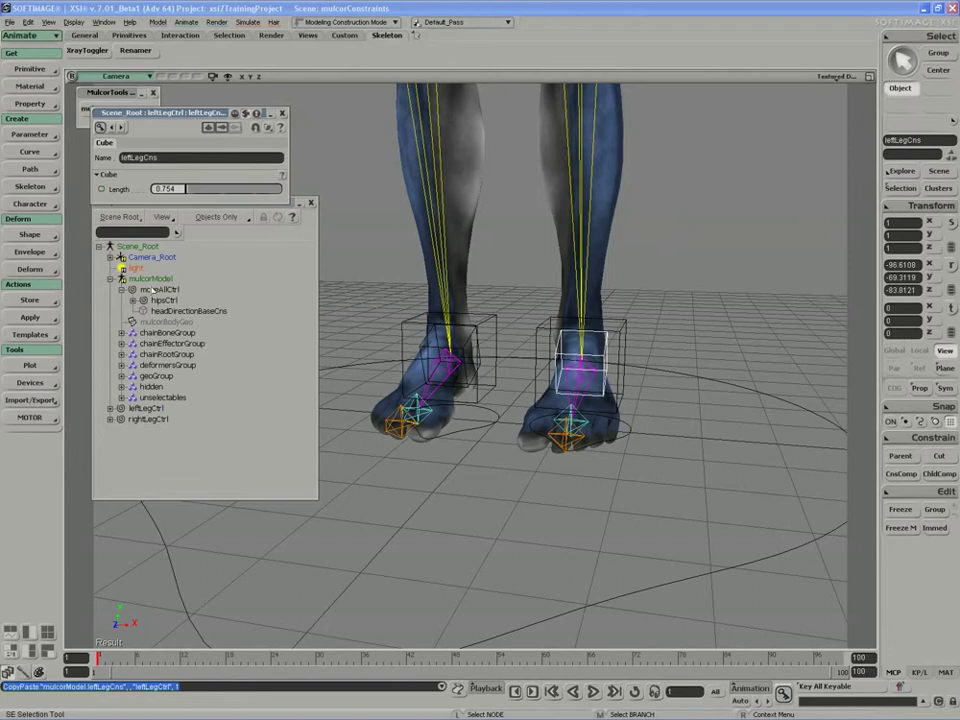
# - Parent leftLegCtrl and rightLegCtrl under moveAllCtrl in the scene hierarchy
pyautogui.click(146, 408)
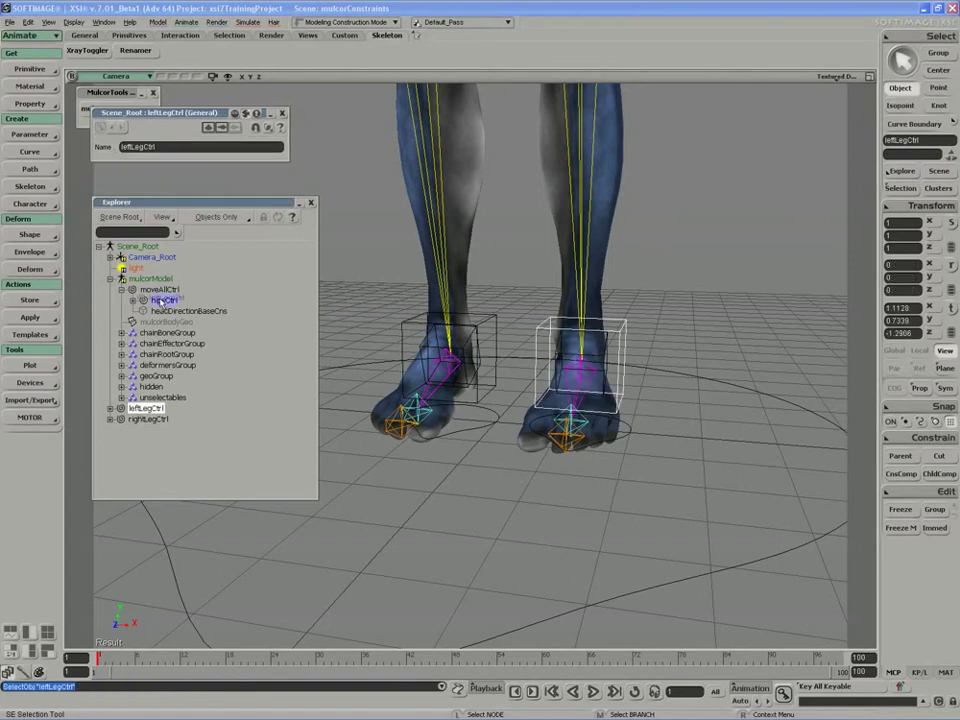
pyautogui.moveTo(160, 299); pyautogui.dragTo(158, 289)
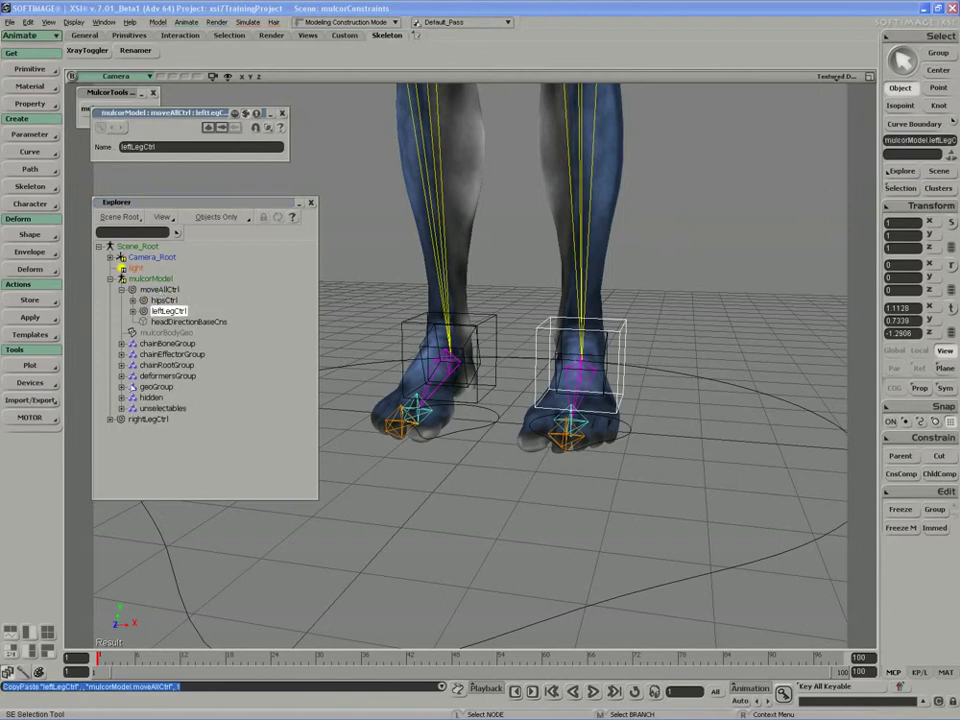
pyautogui.moveTo(140, 419); pyautogui.dragTo(155, 289)
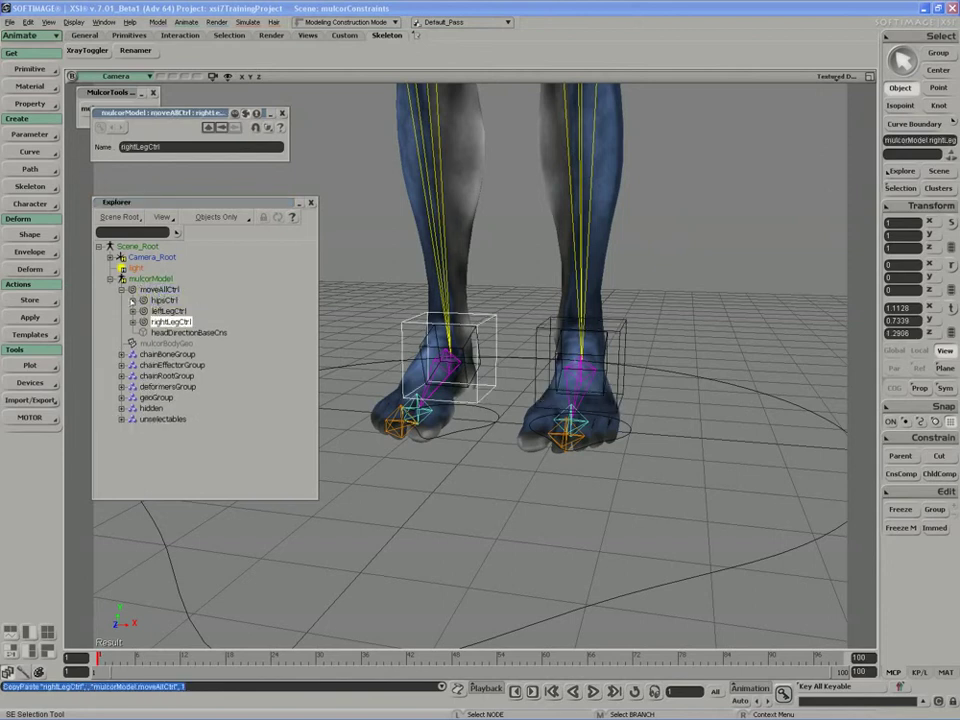
# - Add leftLegCns and rightLegCns to mulcorModel's unselectables group, with nothing left selected
pyautogui.press('s')
pyautogui.moveTo(516, 404); pyautogui.dragTo(604, 382, button='right')
pyautogui.press('space')
pyautogui.click(606, 376)
pyautogui.press('s')
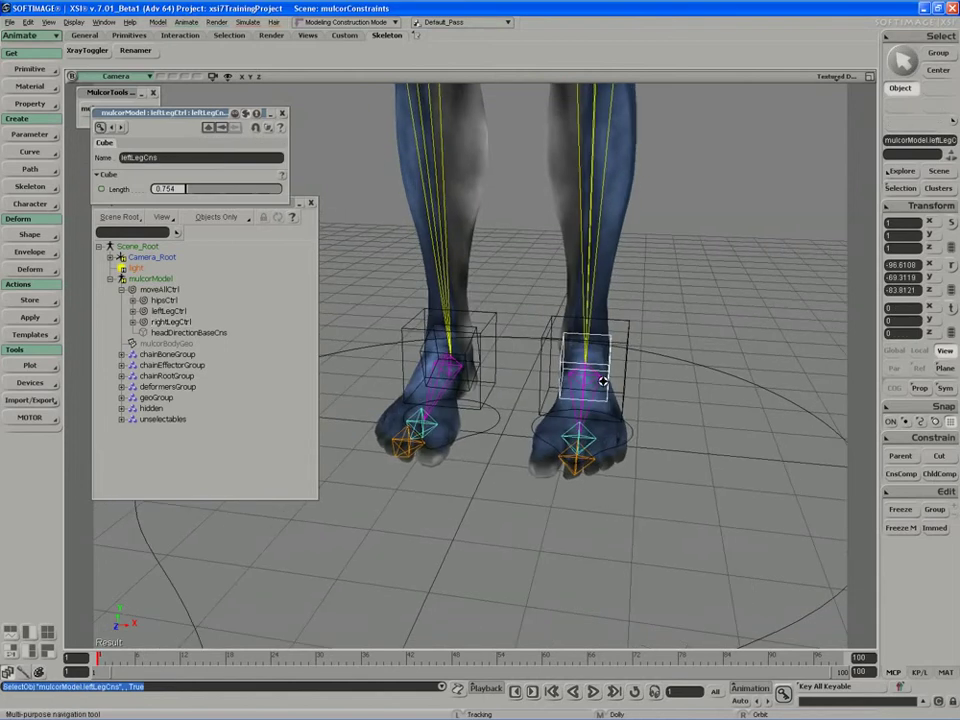
pyautogui.press('space')
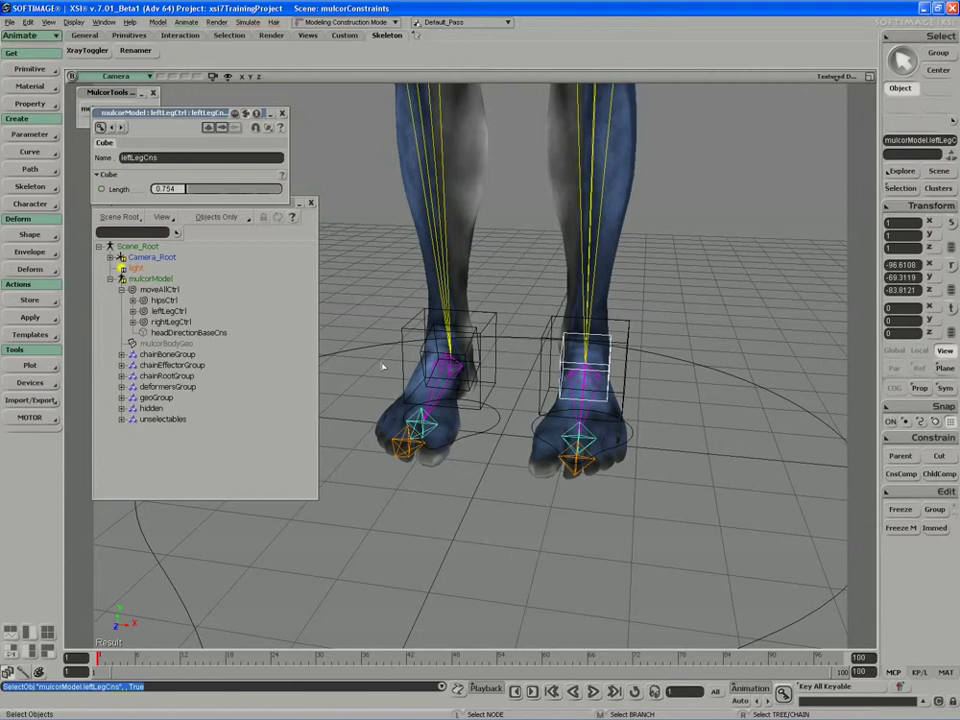
pyautogui.click(121, 408)
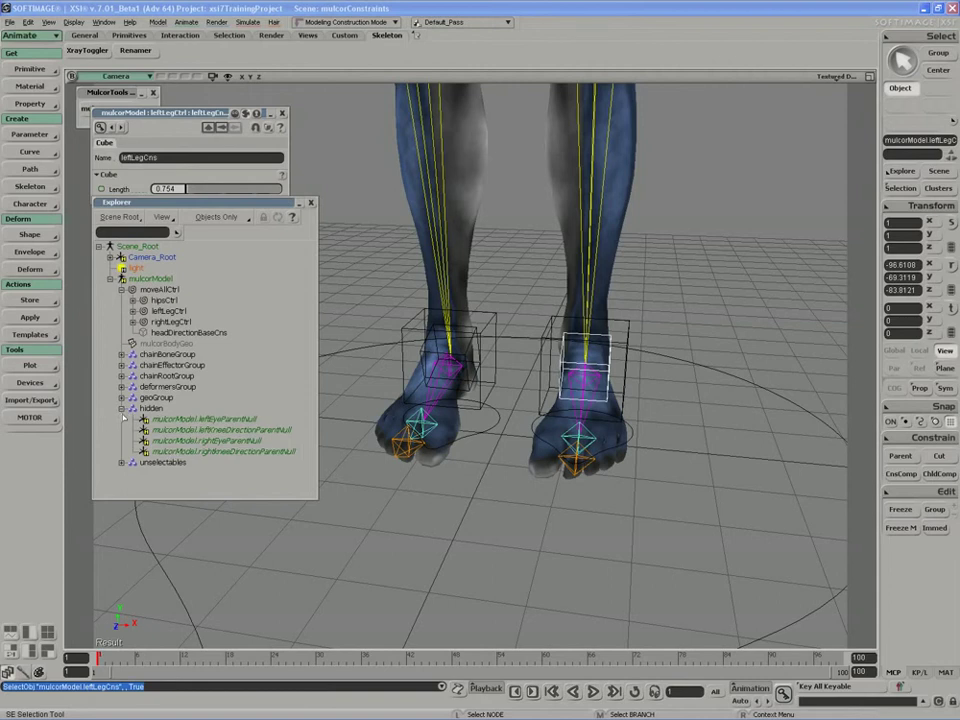
pyautogui.click(120, 464)
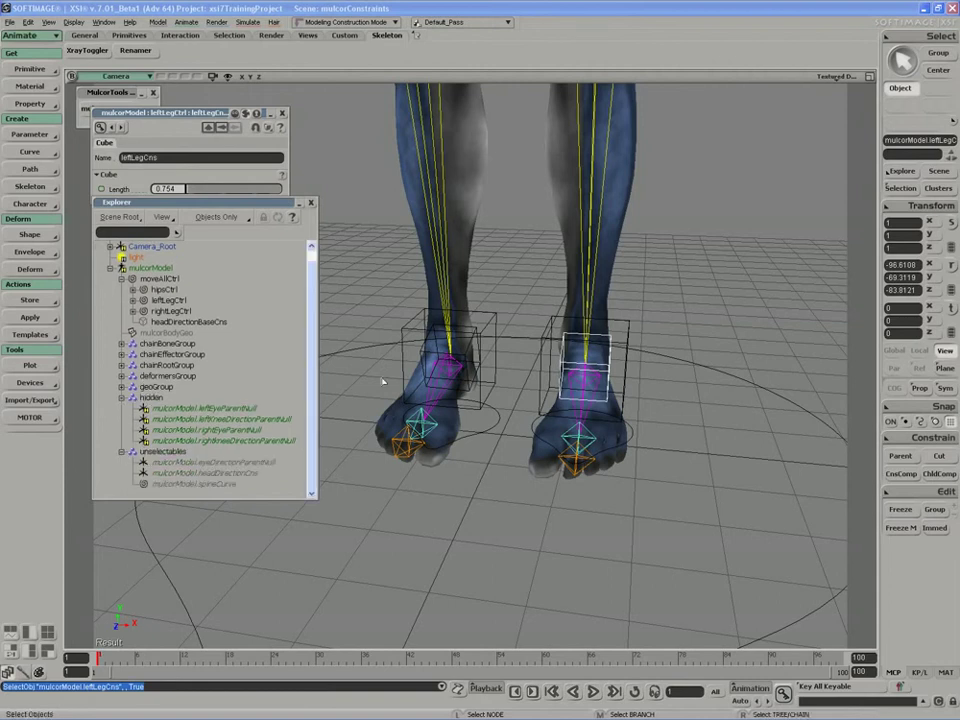
pyautogui.keyDown('shift'); pyautogui.click(434, 354); pyautogui.keyUp('shift')
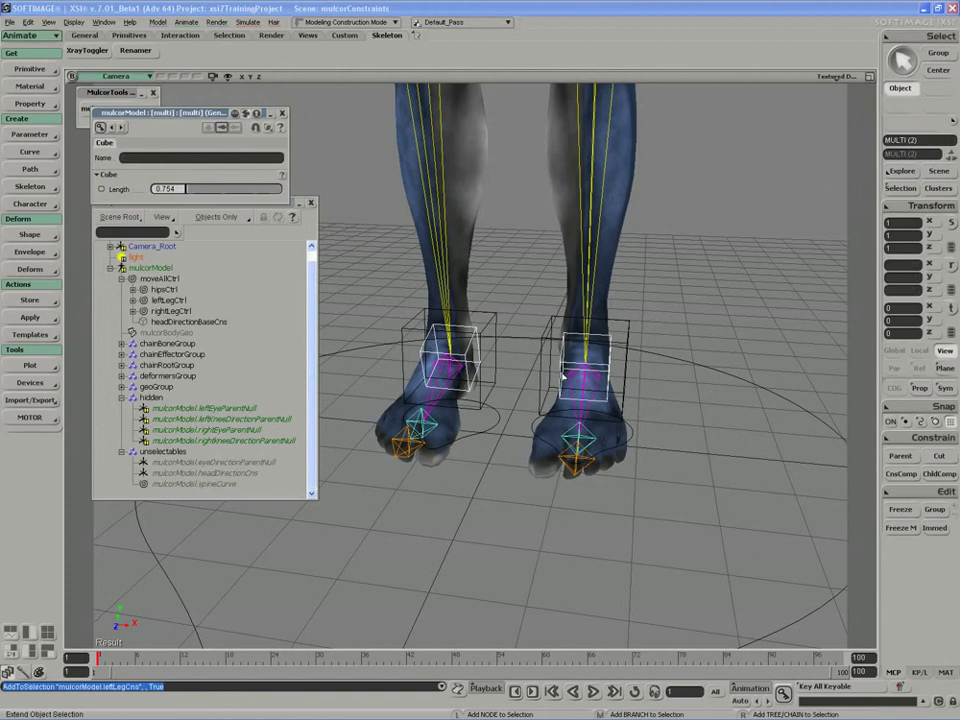
pyautogui.rightClick(144, 455)
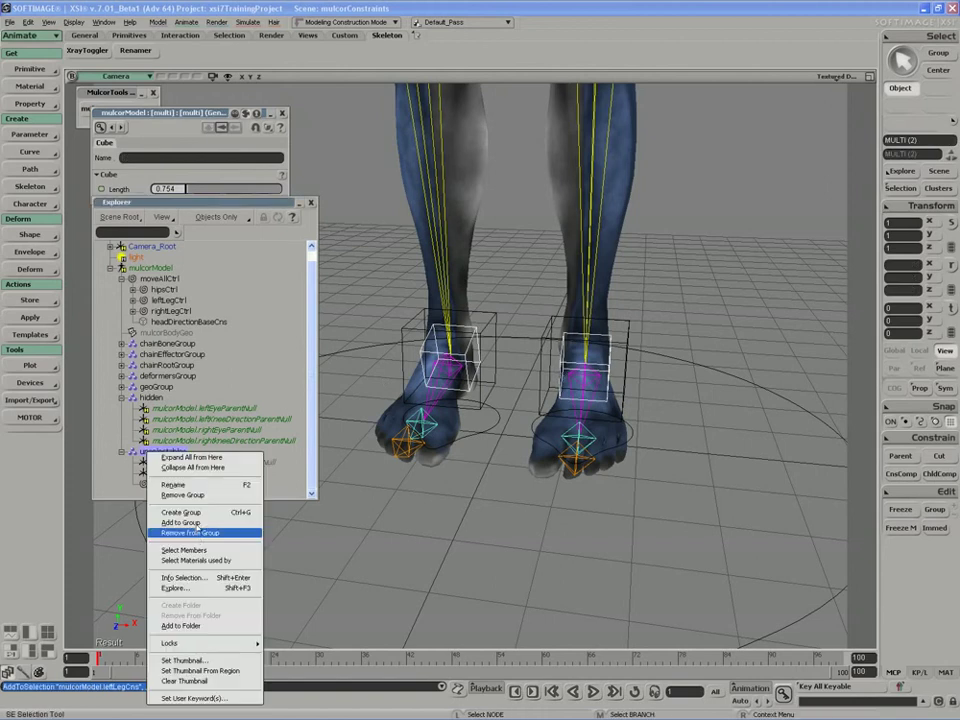
pyautogui.click(196, 523)
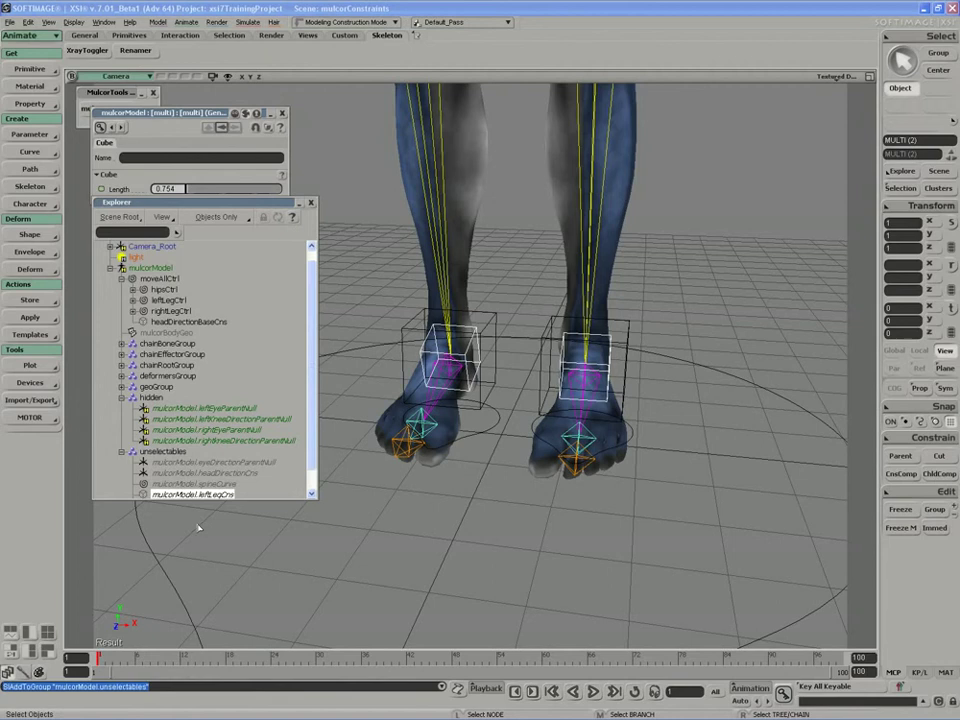
pyautogui.click(419, 533)
# - Test-rotate rightLegCtrl by about -15 degrees around its local Y axis and undo the rotation
pyautogui.press('s')
pyautogui.moveTo(393, 523)
pyautogui.mouseDown(button='right')
pyautogui.moveTo(418, 523)
pyautogui.moveTo(401, 526)
pyautogui.mouseUp(button='right')
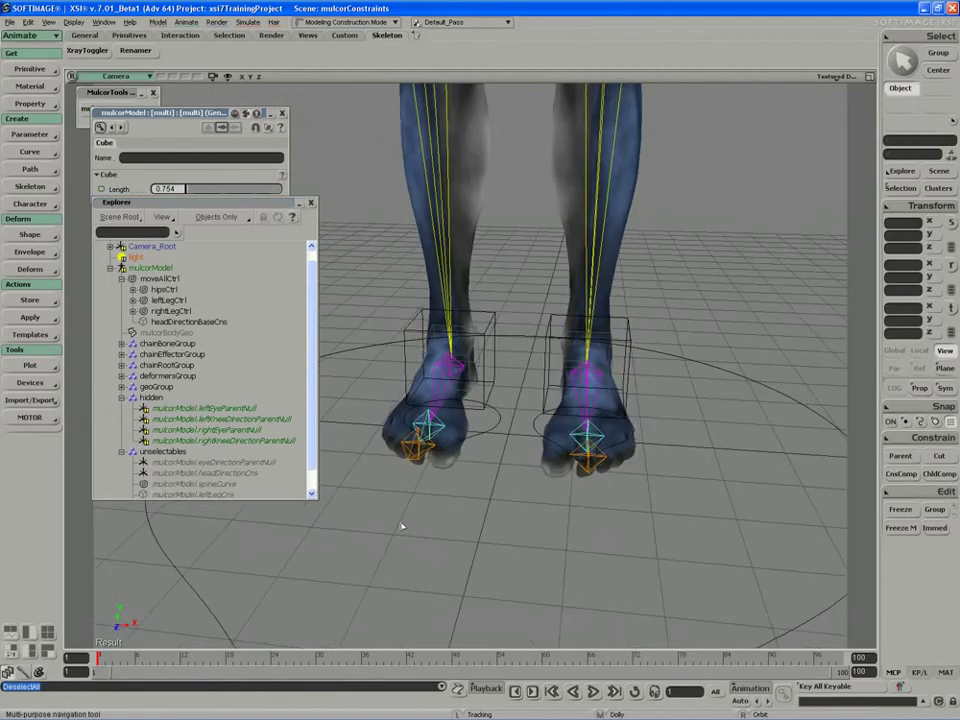
pyautogui.click(405, 367)
pyautogui.press('c')
pyautogui.moveTo(457, 386)
pyautogui.mouseDown()
pyautogui.moveTo(487, 387)
pyautogui.moveTo(441, 388)
pyautogui.mouseUp()
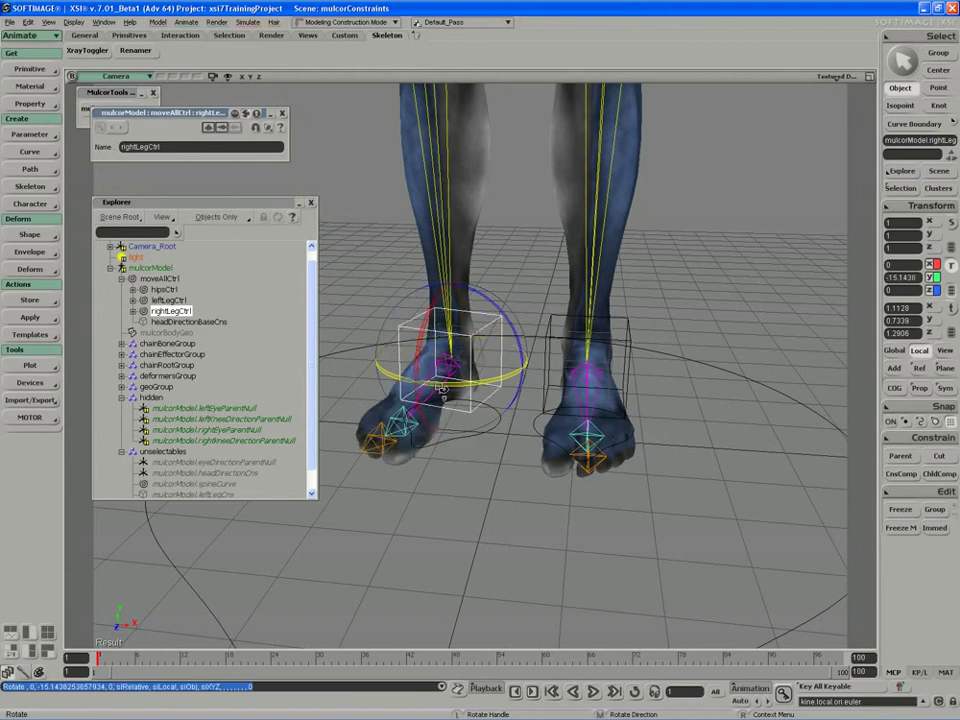
pyautogui.hotkey('ctrl', 'z')
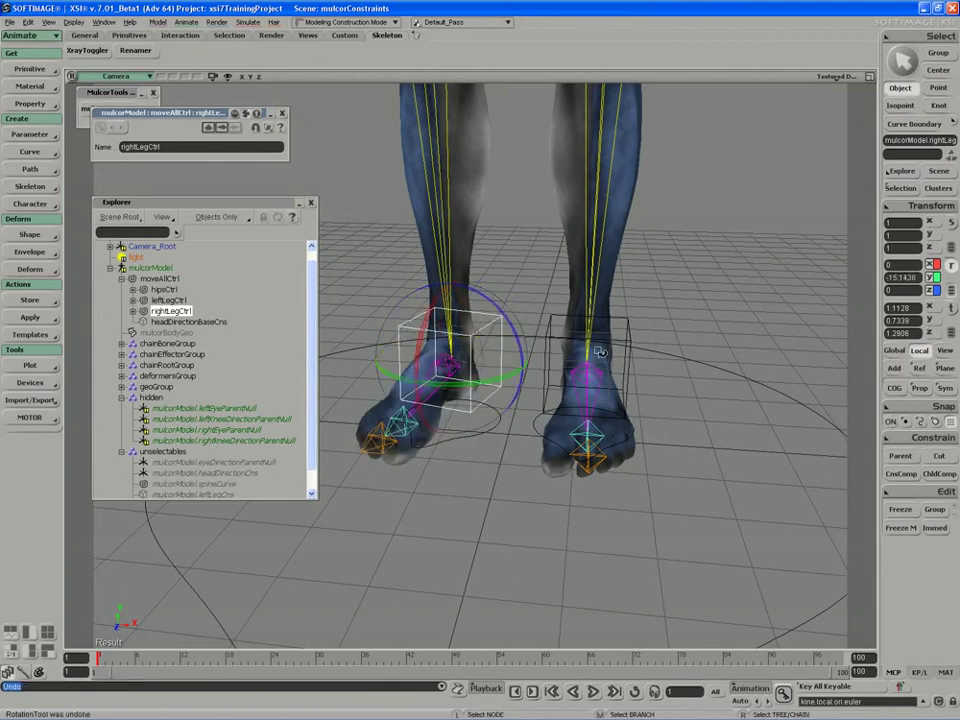
# - Test-rotate rightKneeDirectionCns at the character's right foot, undo the rotation and close its properties
pyautogui.press('s')
pyautogui.moveTo(469, 369); pyautogui.dragTo(500, 385, button='right')
pyautogui.press('s')
pyautogui.click(468, 419)
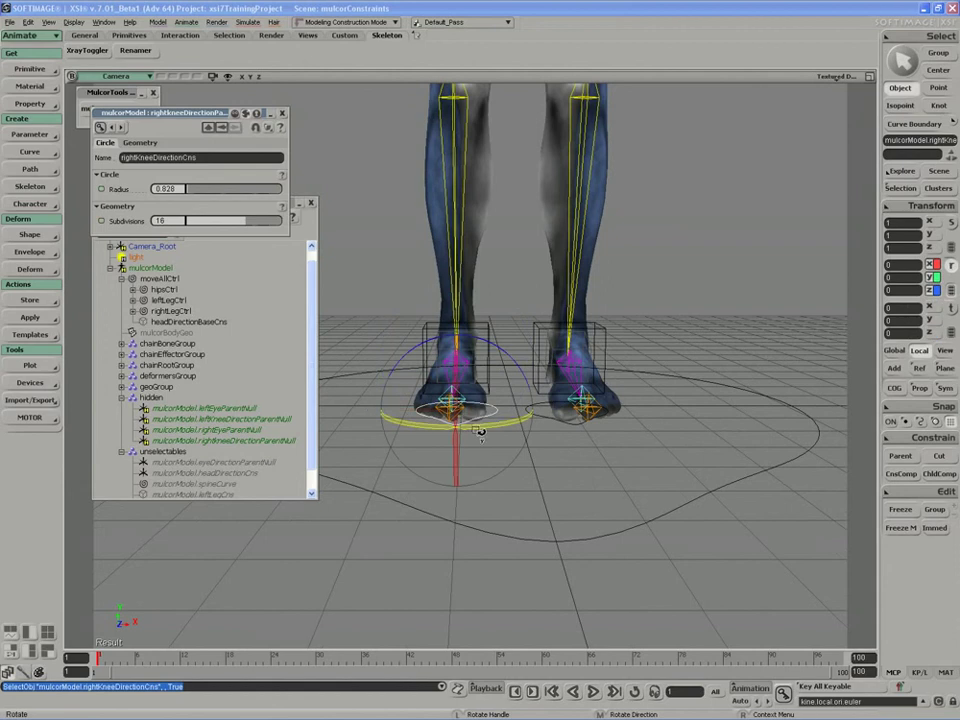
pyautogui.hotkey('ctrl', 'z')
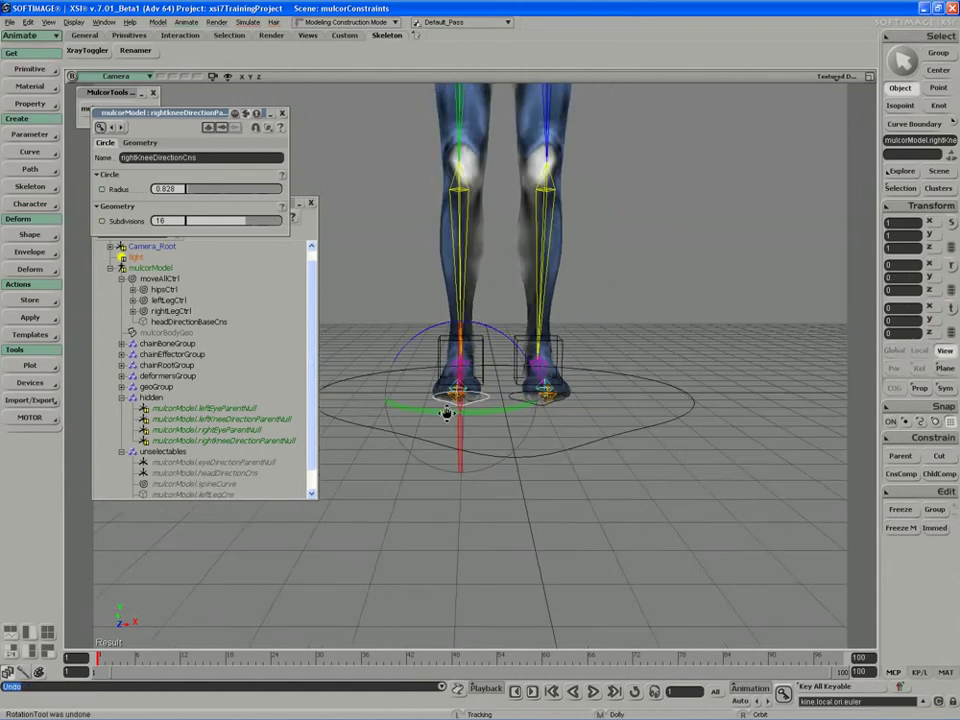
pyautogui.moveTo(447, 413); pyautogui.dragTo(455, 459)
pyautogui.press('space')
pyautogui.click(283, 114)
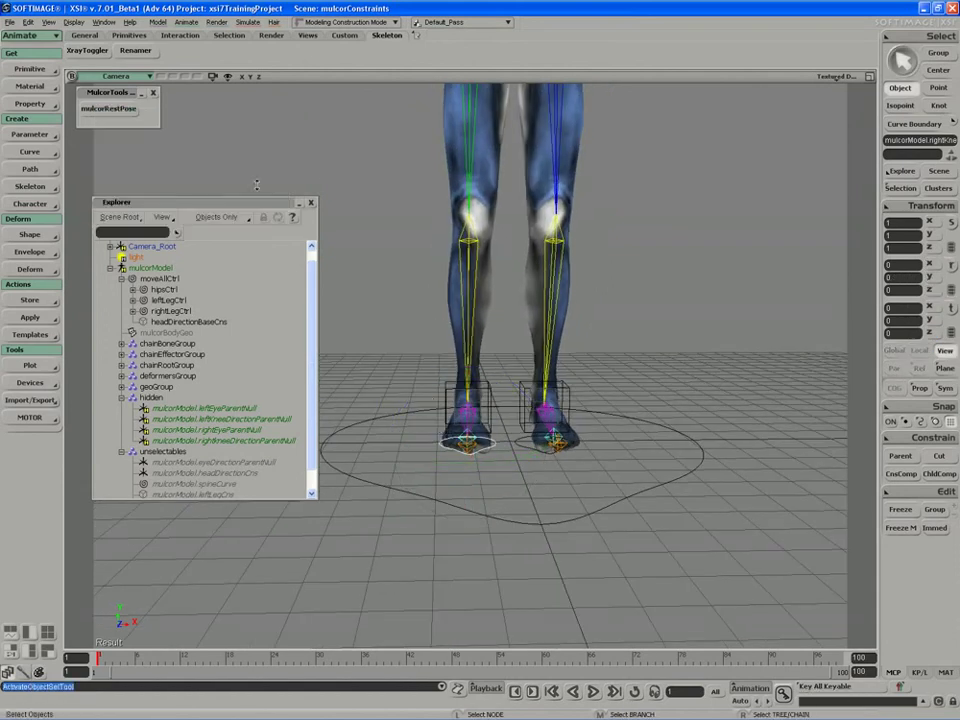
# - Remove the sclx, scly and sclz scale parameters from the keyable parameters of leftLegCtrl and rightLegCtrl
pyautogui.click(450, 397)
pyautogui.keyDown('shift'); pyautogui.click(524, 396); pyautogui.keyUp('shift')
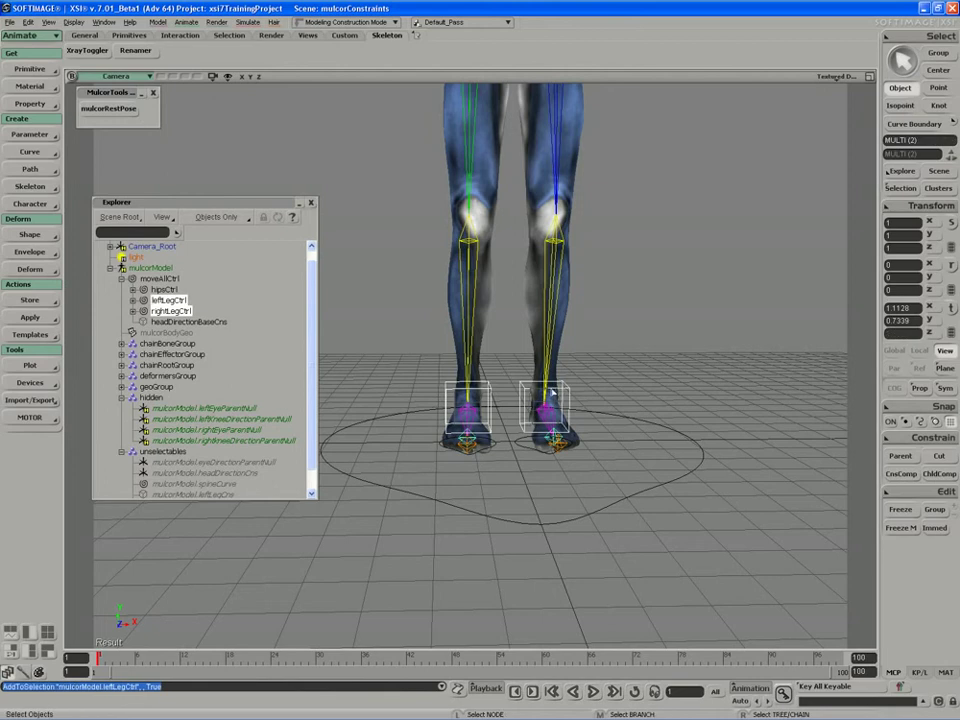
pyautogui.click(48, 22)
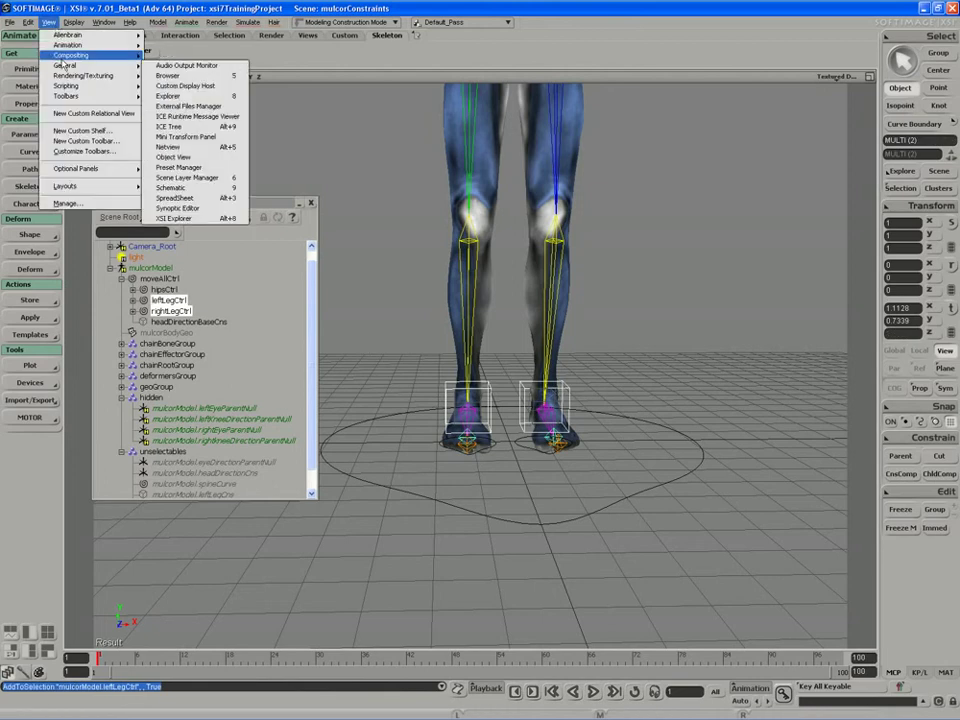
pyautogui.moveTo(90, 45)
pyautogui.click(195, 96)
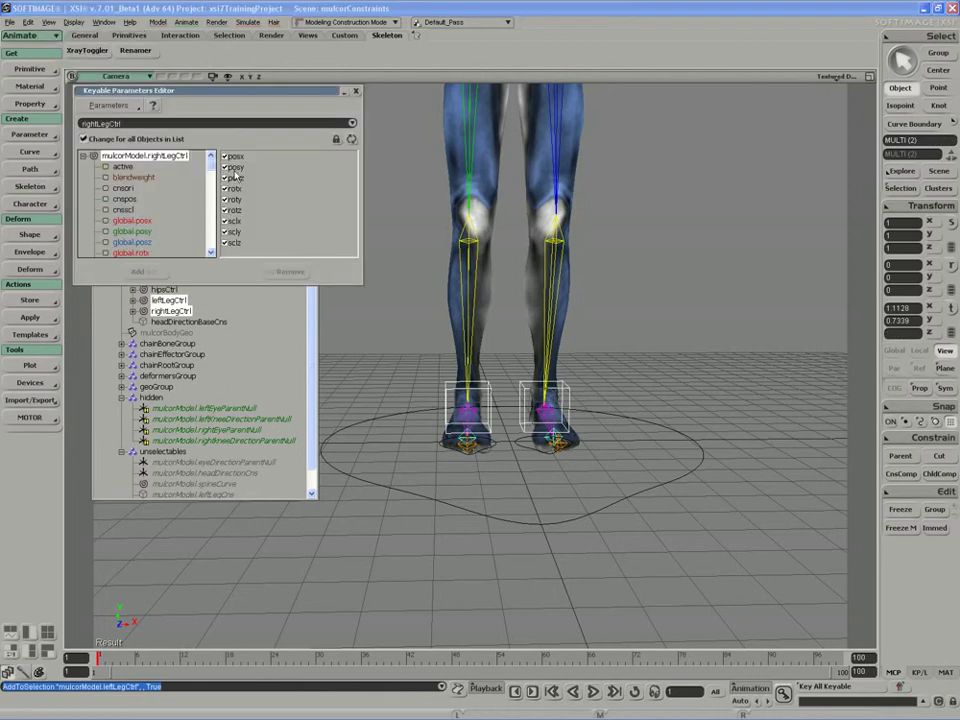
pyautogui.moveTo(233, 242); pyautogui.dragTo(232, 220)
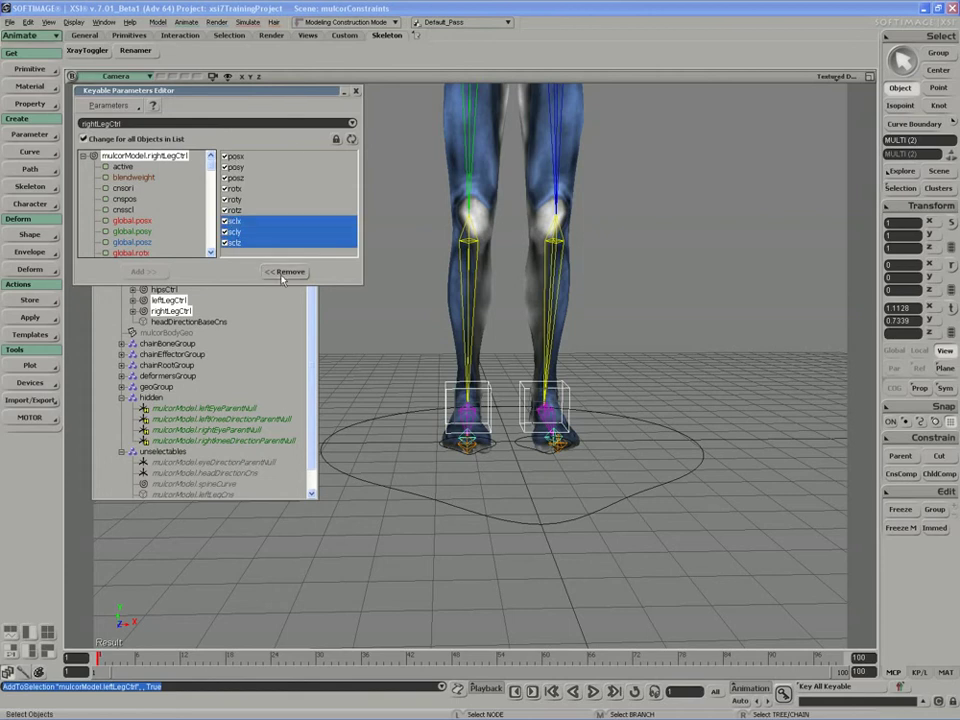
pyautogui.click(285, 271)
pyautogui.click(355, 91)
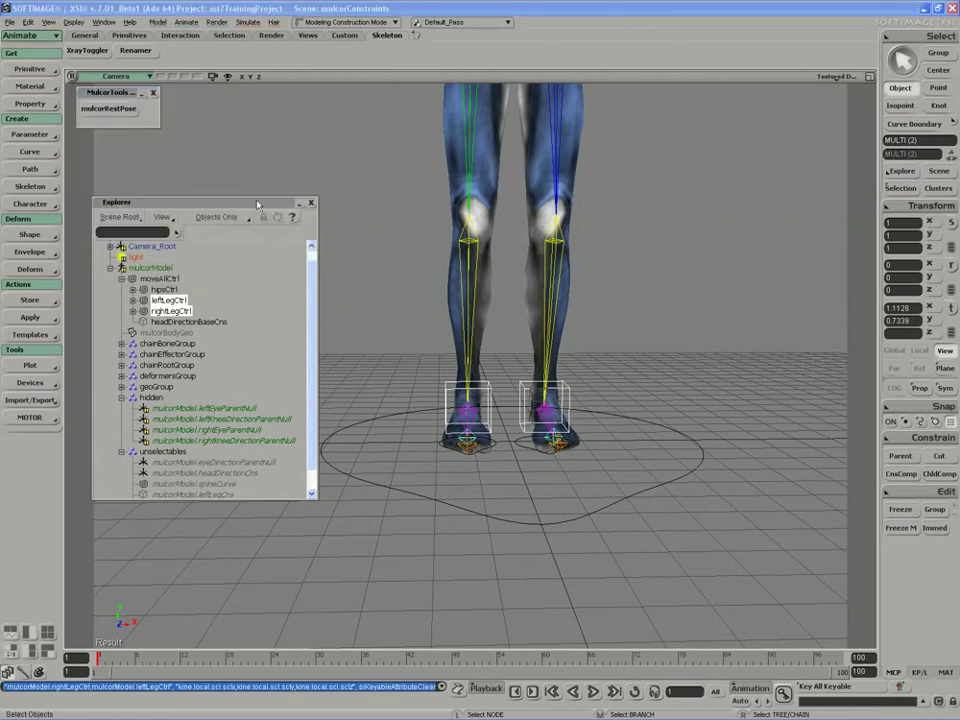
# - Select the entire character rig and store its current keyable values as an action named restPose
pyautogui.moveTo(259, 200); pyautogui.dragTo(243, 186)
pyautogui.press('s')
pyautogui.moveTo(394, 113); pyautogui.dragTo(394, 313)
pyautogui.moveTo(394, 313); pyautogui.dragTo(392, 324, button='middle')
pyautogui.moveTo(392, 324)
pyautogui.mouseDown(button='right')
pyautogui.moveTo(403, 343)
pyautogui.moveTo(411, 338)
pyautogui.moveTo(402, 343)
pyautogui.mouseUp(button='right')
pyautogui.moveTo(250, 90); pyautogui.dragTo(609, 492)
pyautogui.press('s')
pyautogui.moveTo(478, 493); pyautogui.dragTo(497, 491)
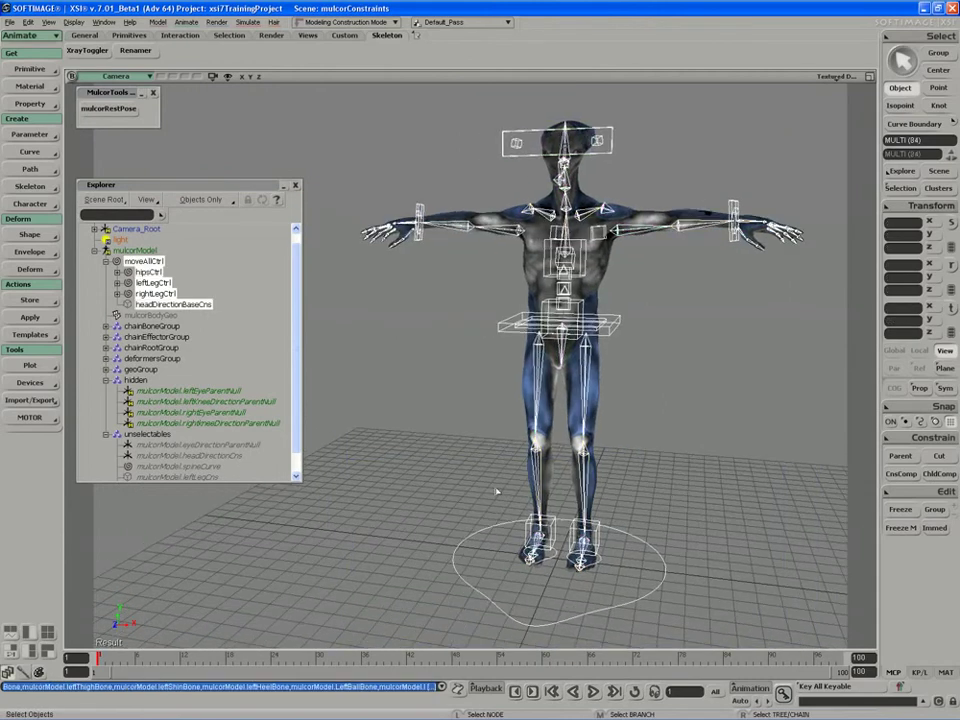
pyautogui.click(95, 251)
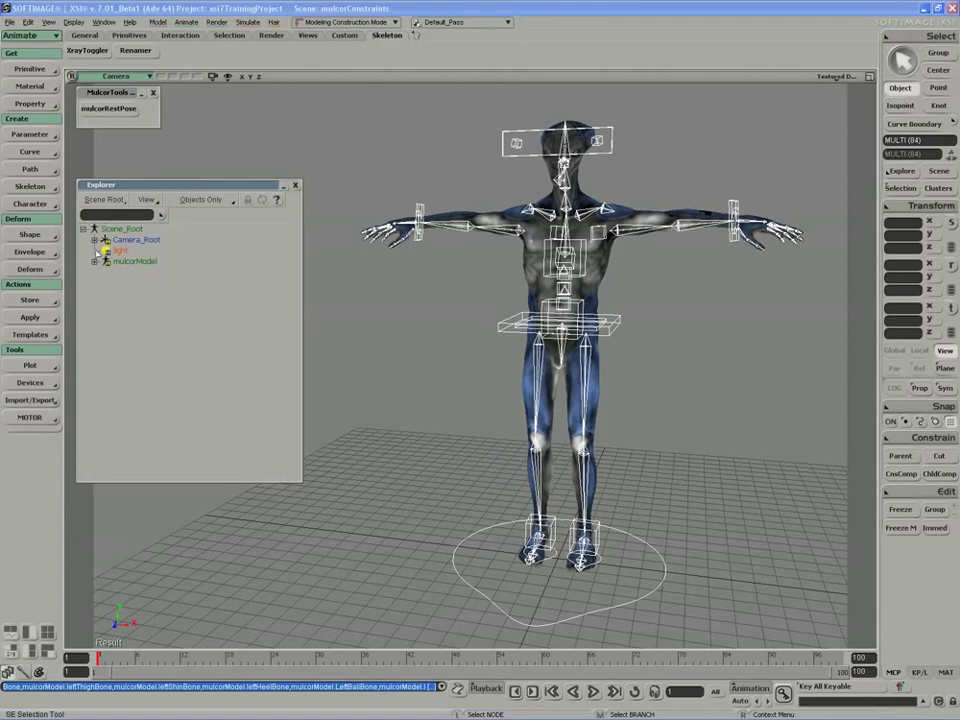
pyautogui.click(30, 299)
pyautogui.click(110, 321)
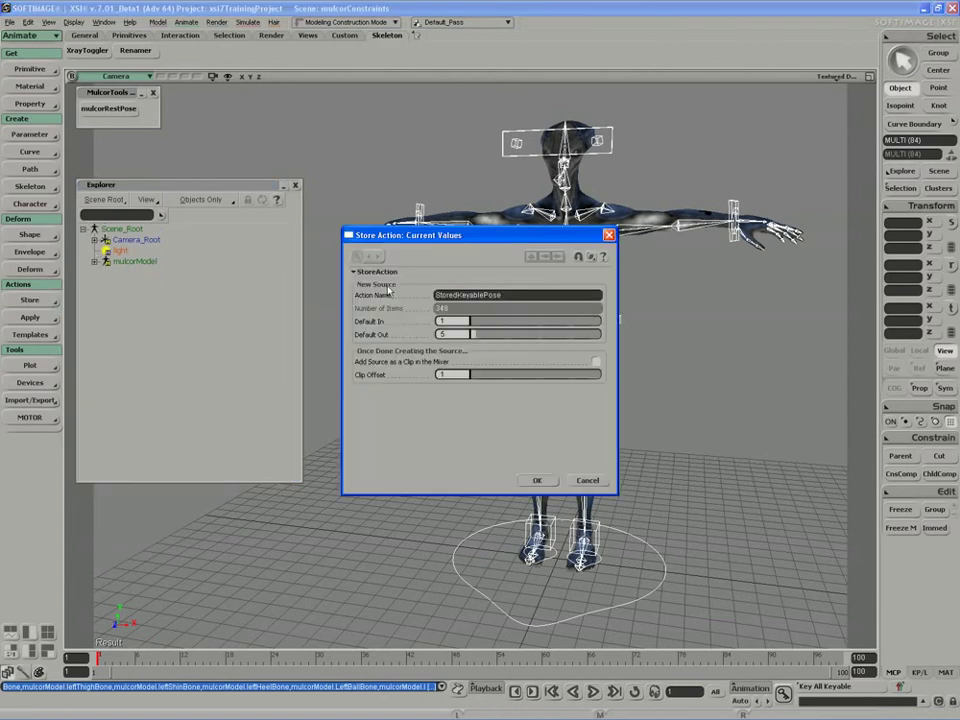
pyautogui.write('RestPose')
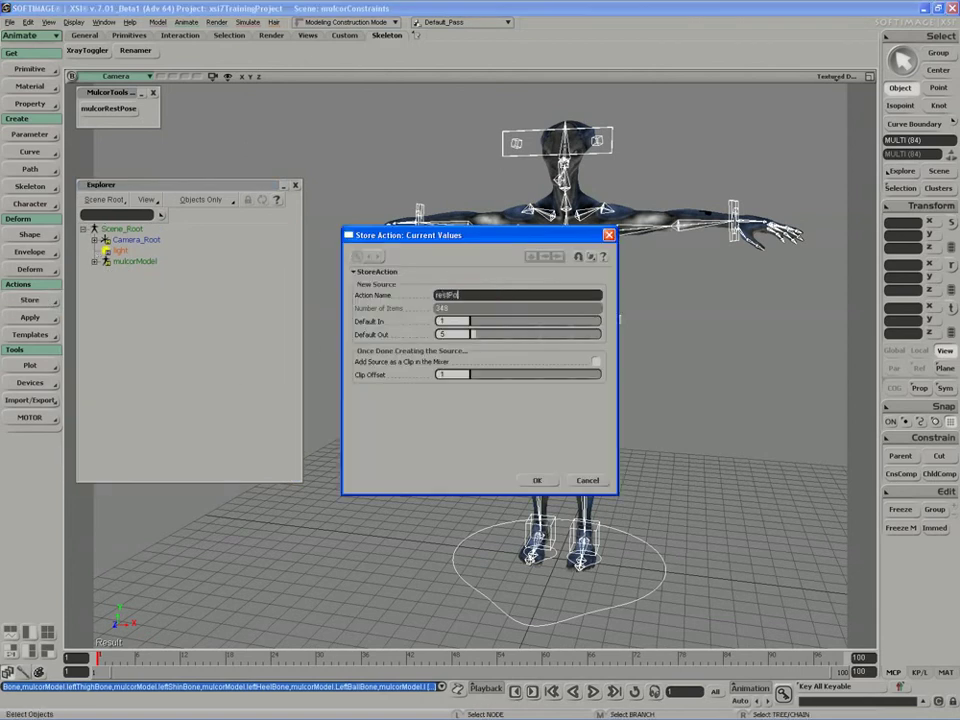
pyautogui.press('Return')
# - Filter the explorer to Mixers Only, expand mulcorModel's animation sources and delete restPoseOld
pyautogui.click(201, 199)
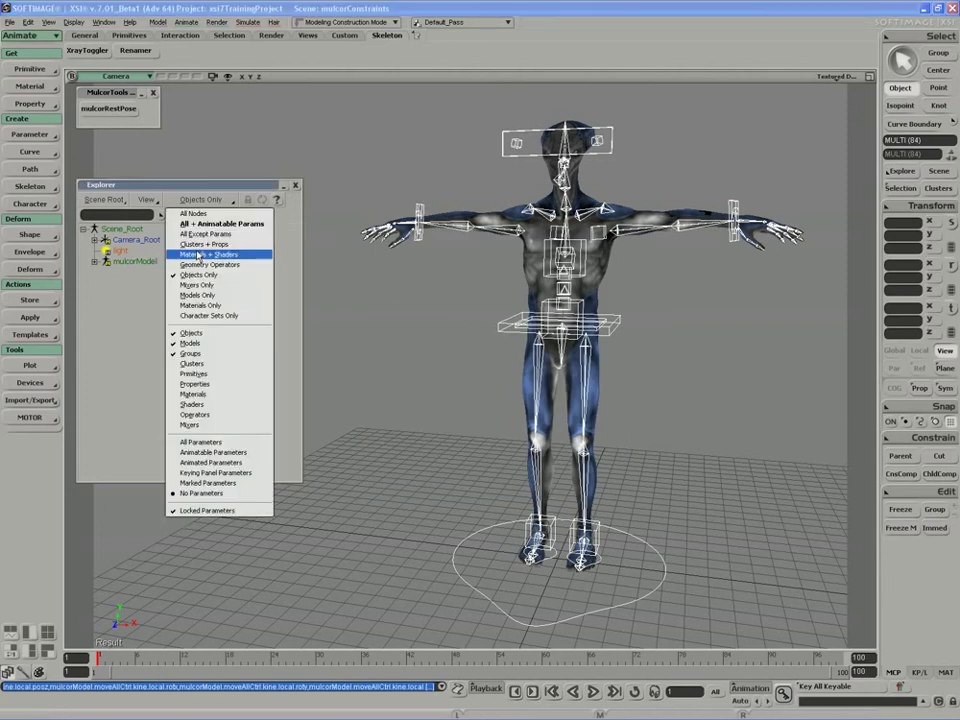
pyautogui.click(195, 295)
pyautogui.click(94, 240)
pyautogui.click(105, 250)
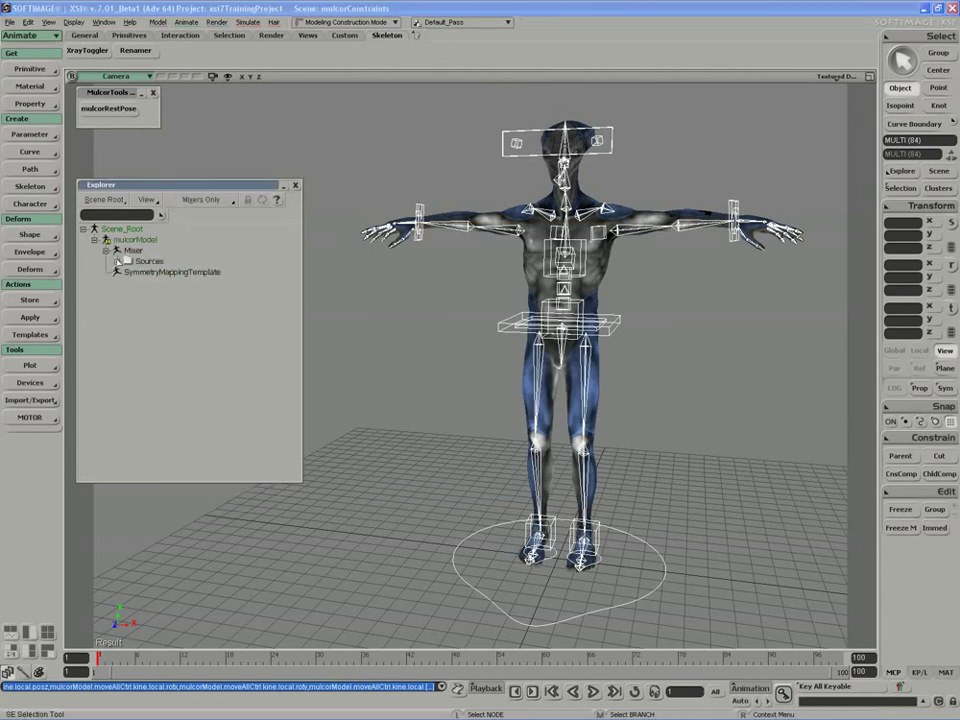
pyautogui.click(116, 261)
pyautogui.click(127, 272)
pyautogui.click(178, 284)
pyautogui.press('Delete')
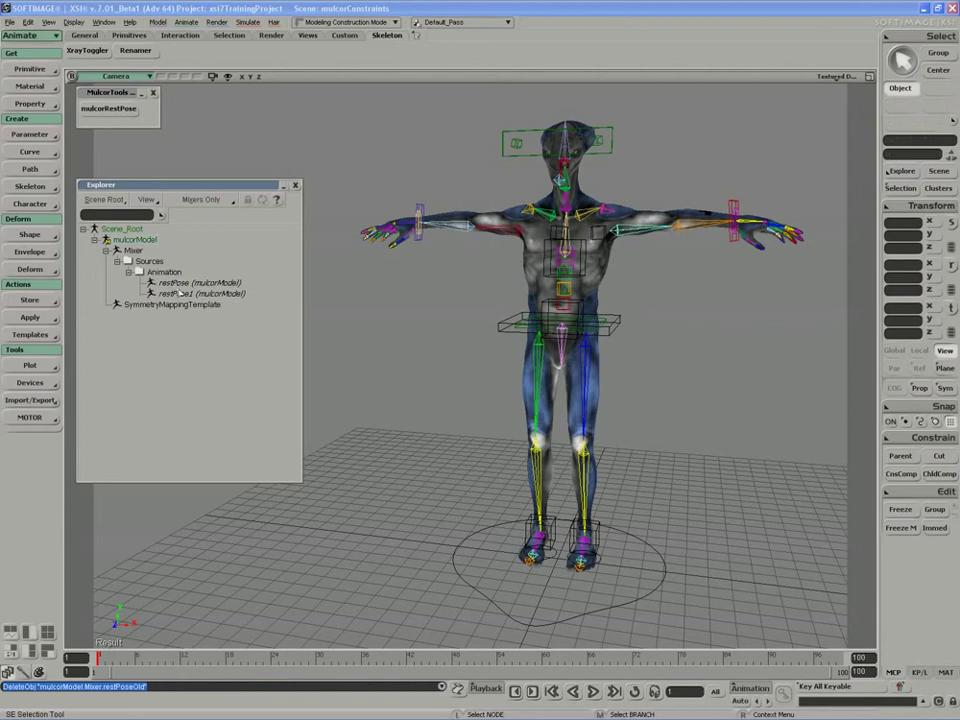
# - Rename the previous restPose animation source as restPoseOld
pyautogui.click(178, 284)
pyautogui.press('F2')
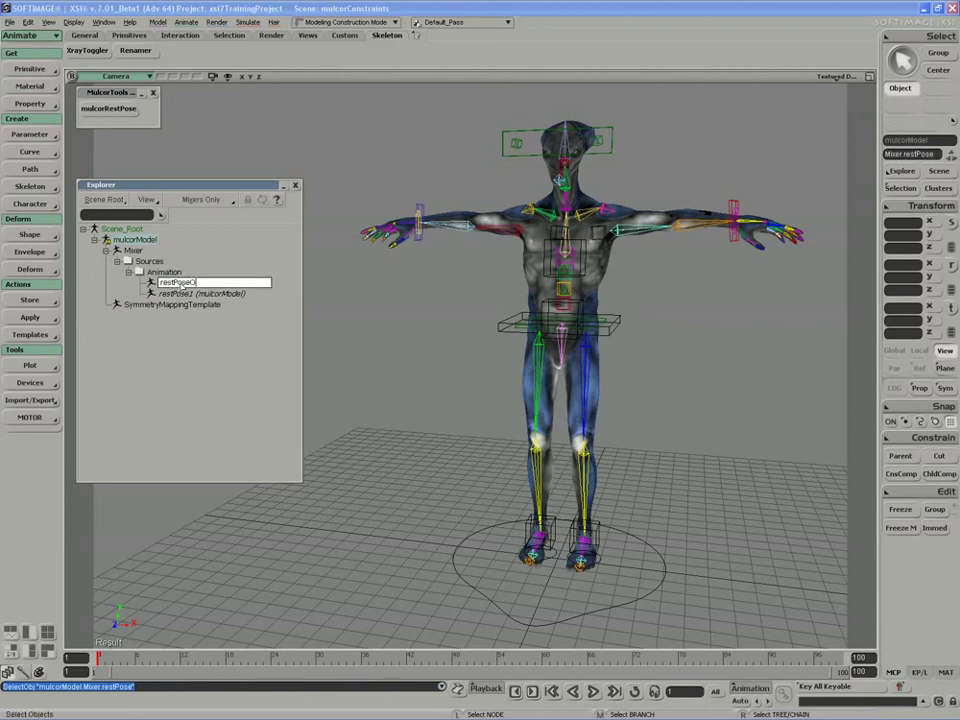
pyautogui.press('End')
pyautogui.write('Old')
pyautogui.press('Return')
# - Rename the newly stored restPose1 source as restPose and close the explorer
pyautogui.click(176, 293)
pyautogui.press('F2')
pyautogui.press('End')
pyautogui.press('BackSpace')
pyautogui.press('Return')
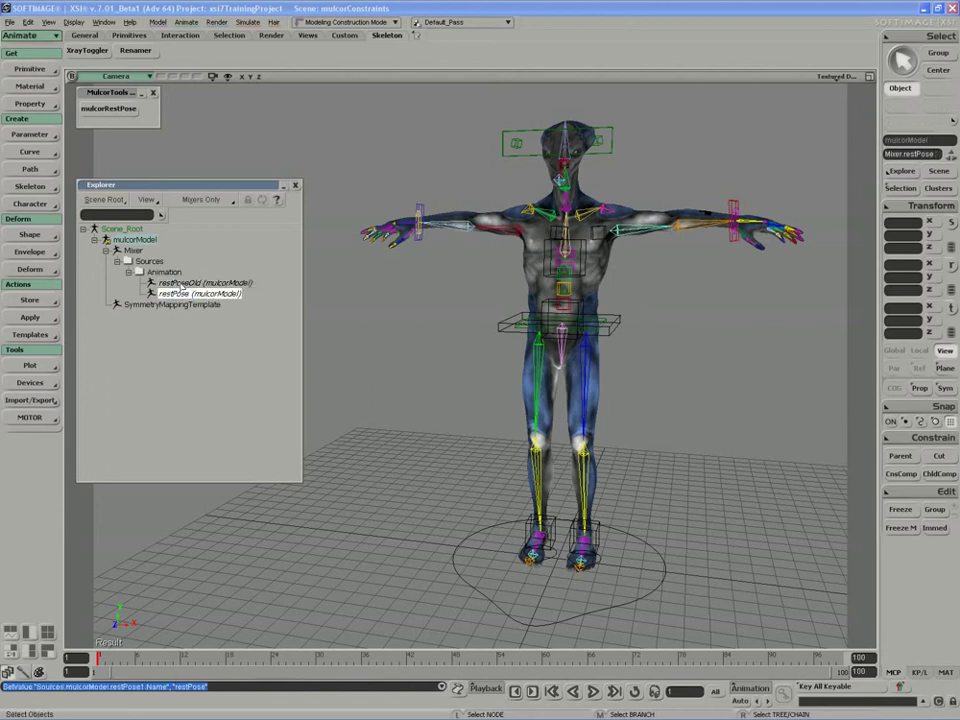
pyautogui.click(295, 185)
# - Inspect the full character rig and select leftLegCtrl at the character's left ankle
pyautogui.press('s')
pyautogui.moveTo(289, 287); pyautogui.dragTo(272, 270)
pyautogui.moveTo(272, 270); pyautogui.dragTo(263, 286, button='middle')
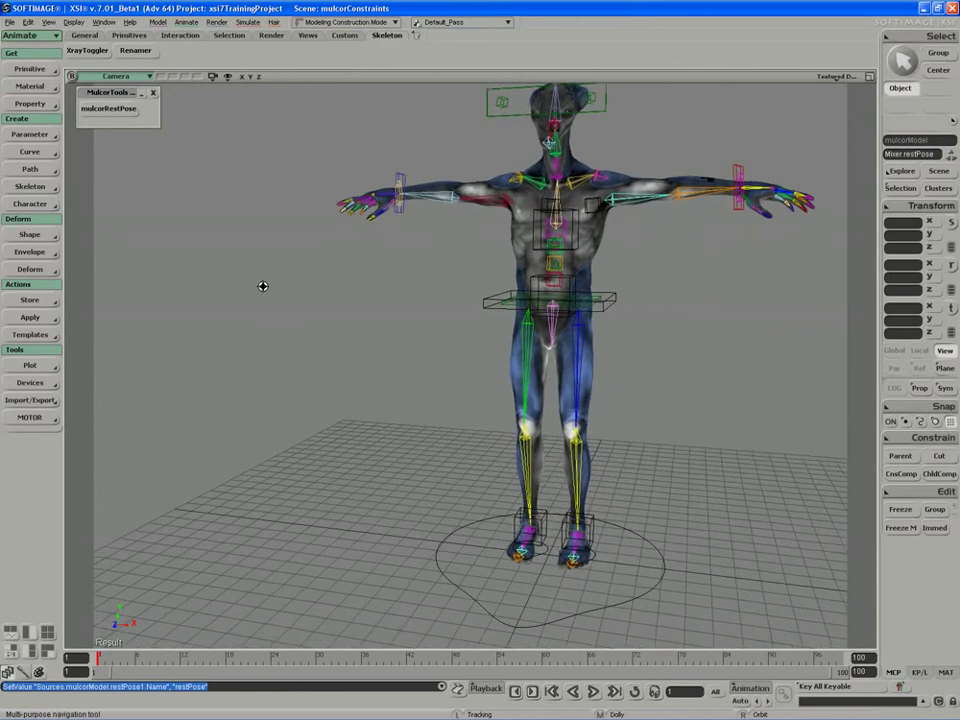
pyautogui.moveTo(263, 286); pyautogui.dragTo(256, 295)
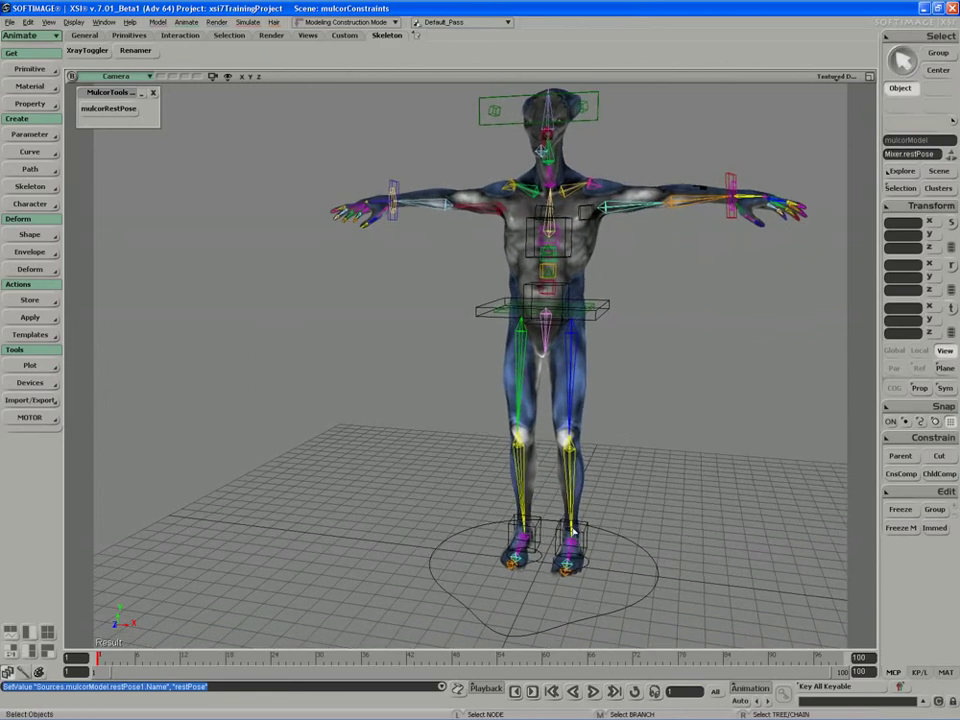
pyautogui.click(579, 532)
pyautogui.press('s')
pyautogui.moveTo(570, 528)
pyautogui.mouseDown(button='right')
pyautogui.moveTo(560, 515)
pyautogui.moveTo(566, 535)
pyautogui.mouseUp(button='right')
pyautogui.click(582, 541)
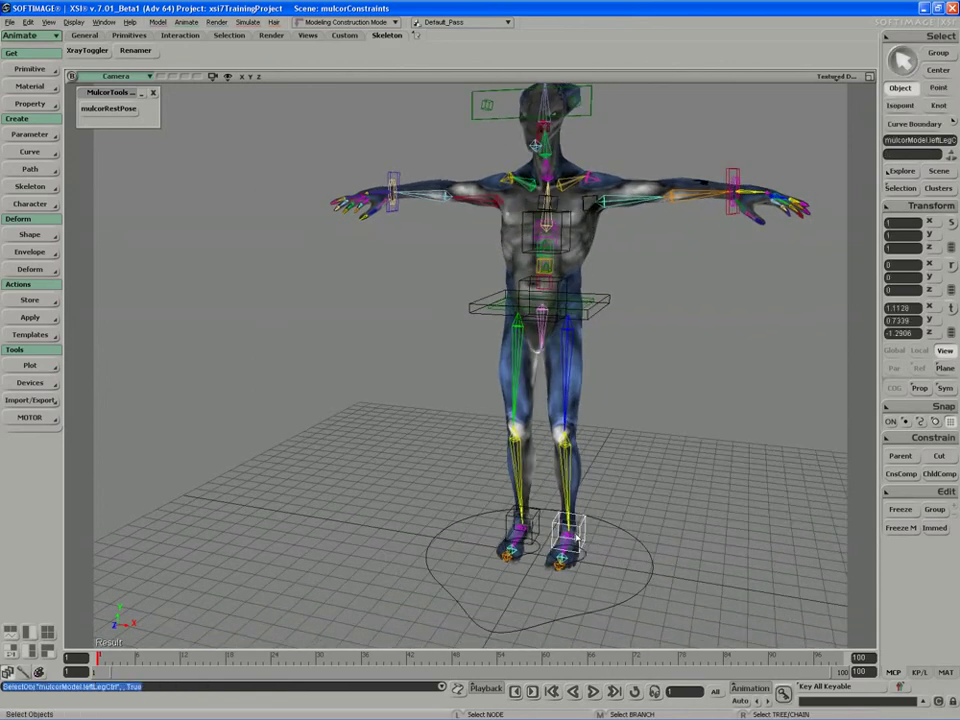
pyautogui.press('s')
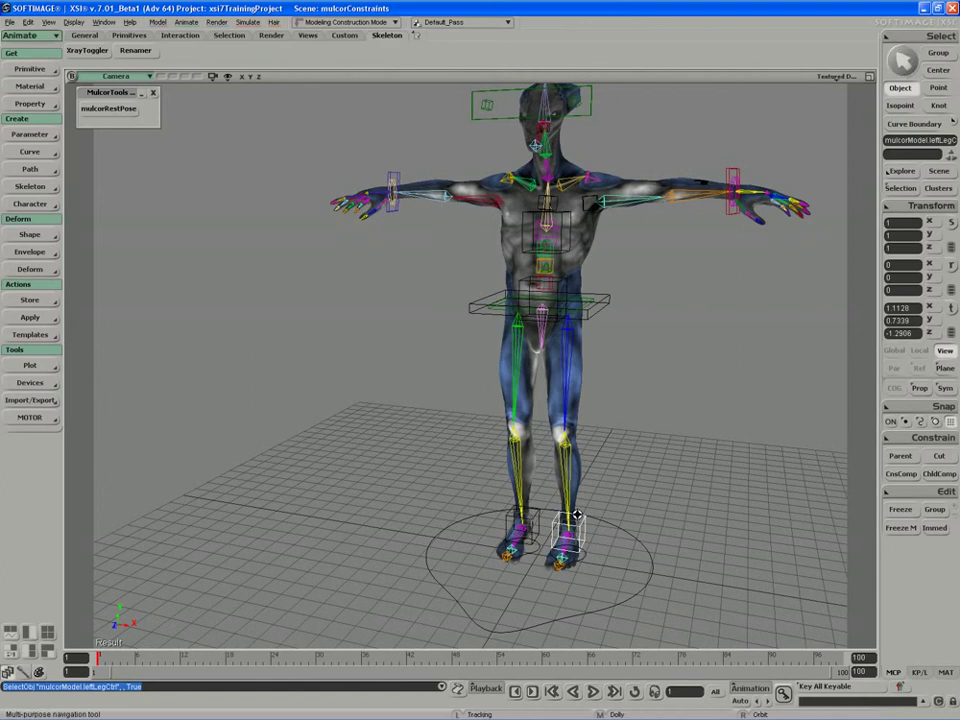
pyautogui.moveTo(580, 522); pyautogui.dragTo(568, 545, button='right')
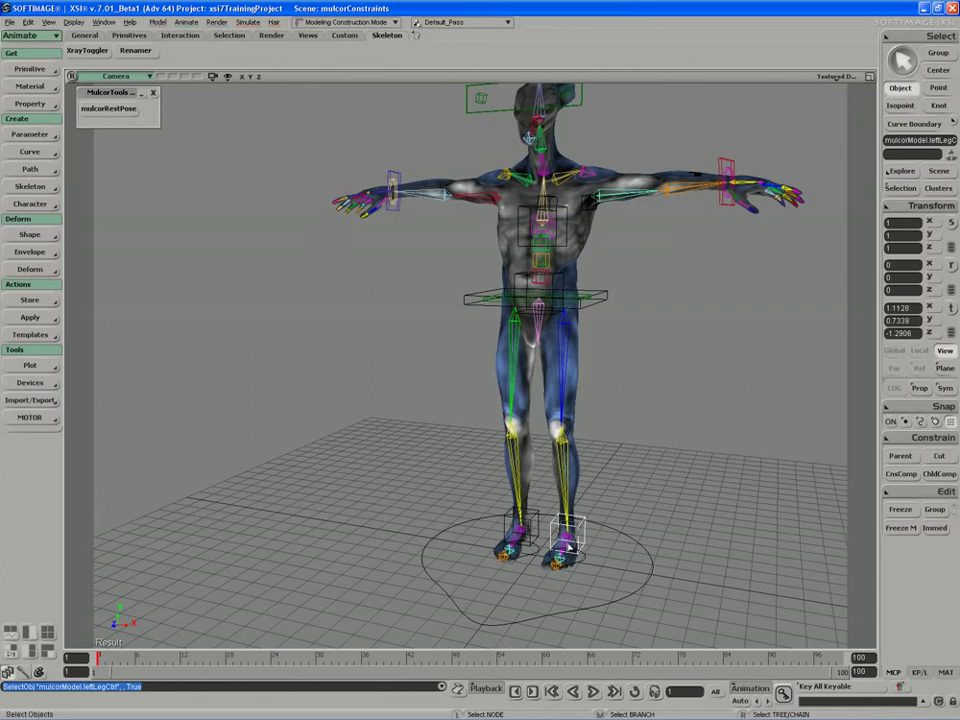